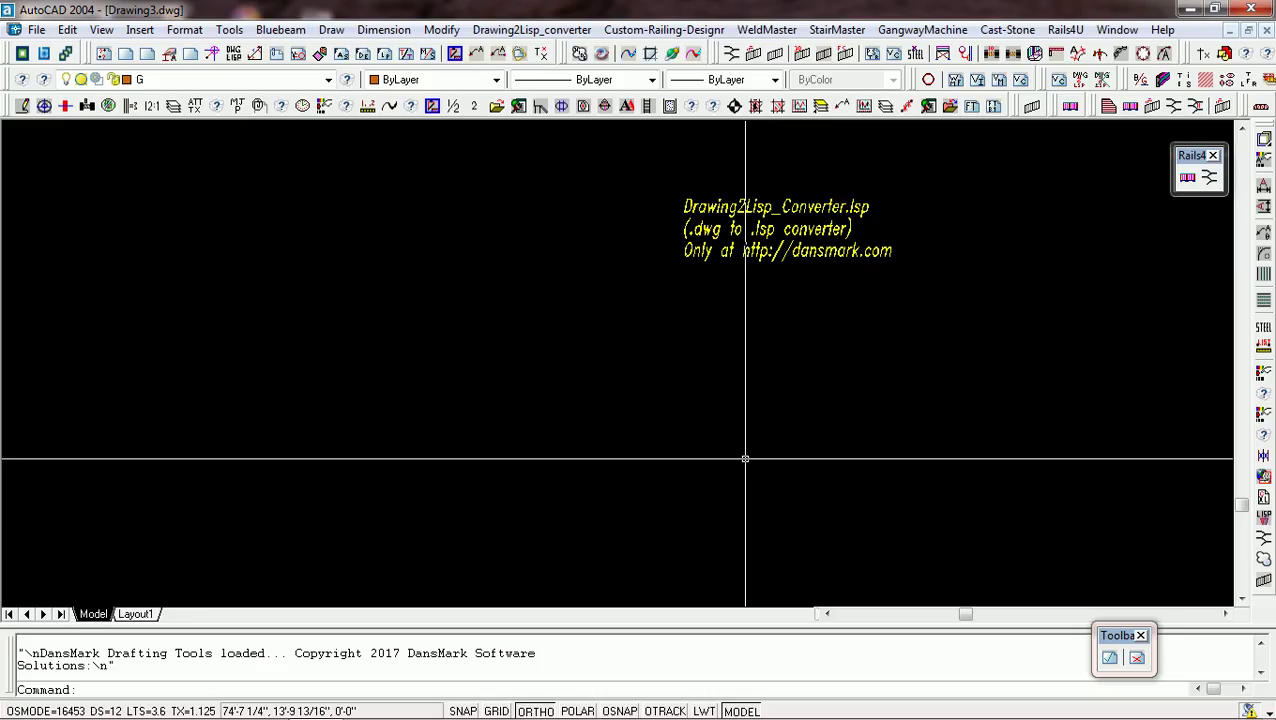
Open the recent drawing Louver_Default.dwg
key("alt+f")
key("8")
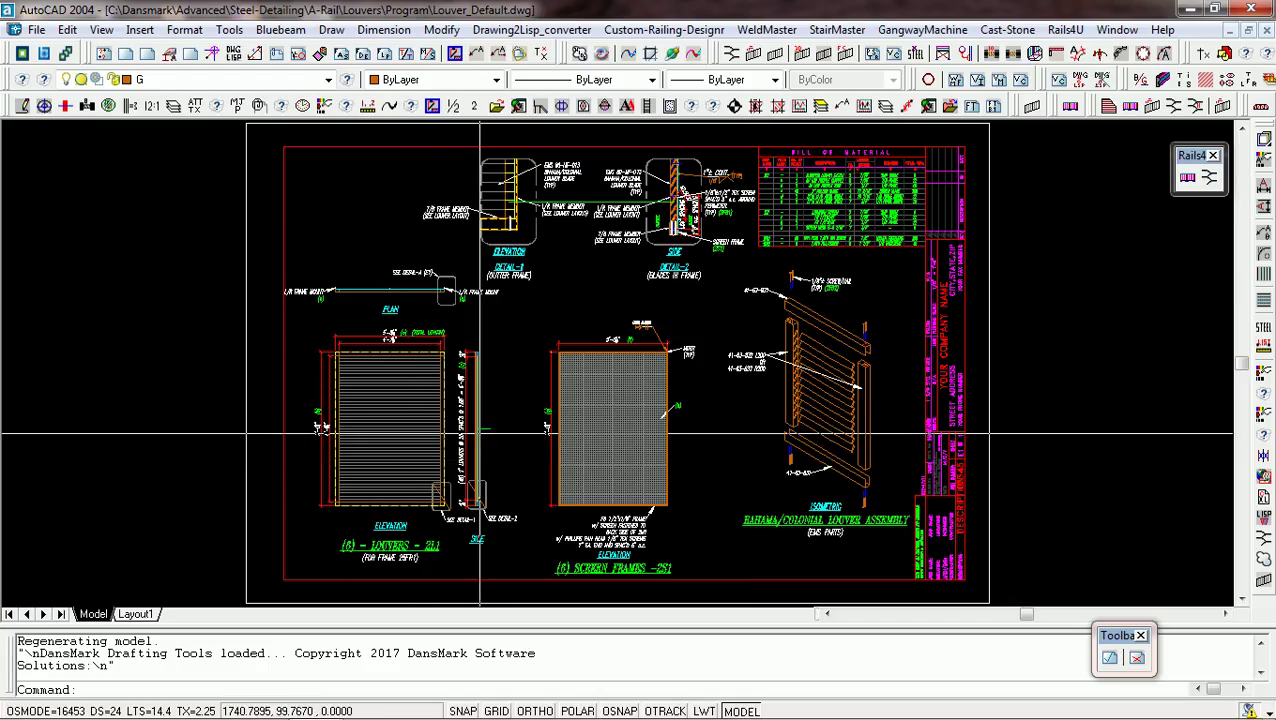
Erase the two stray green lines, beside the louver side view and between Detail-1 and Detail-2, and save the drawing
left_click(482, 428)
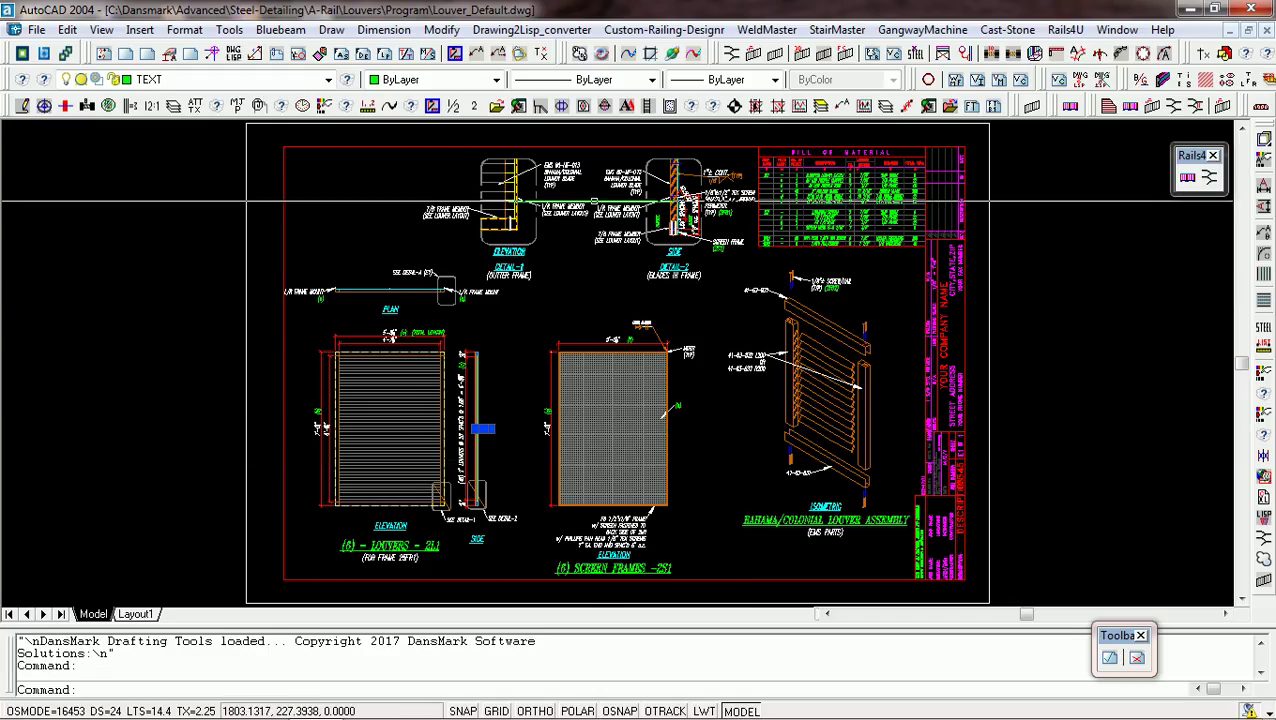
left_click(584, 199)
type("e")
key("Return")
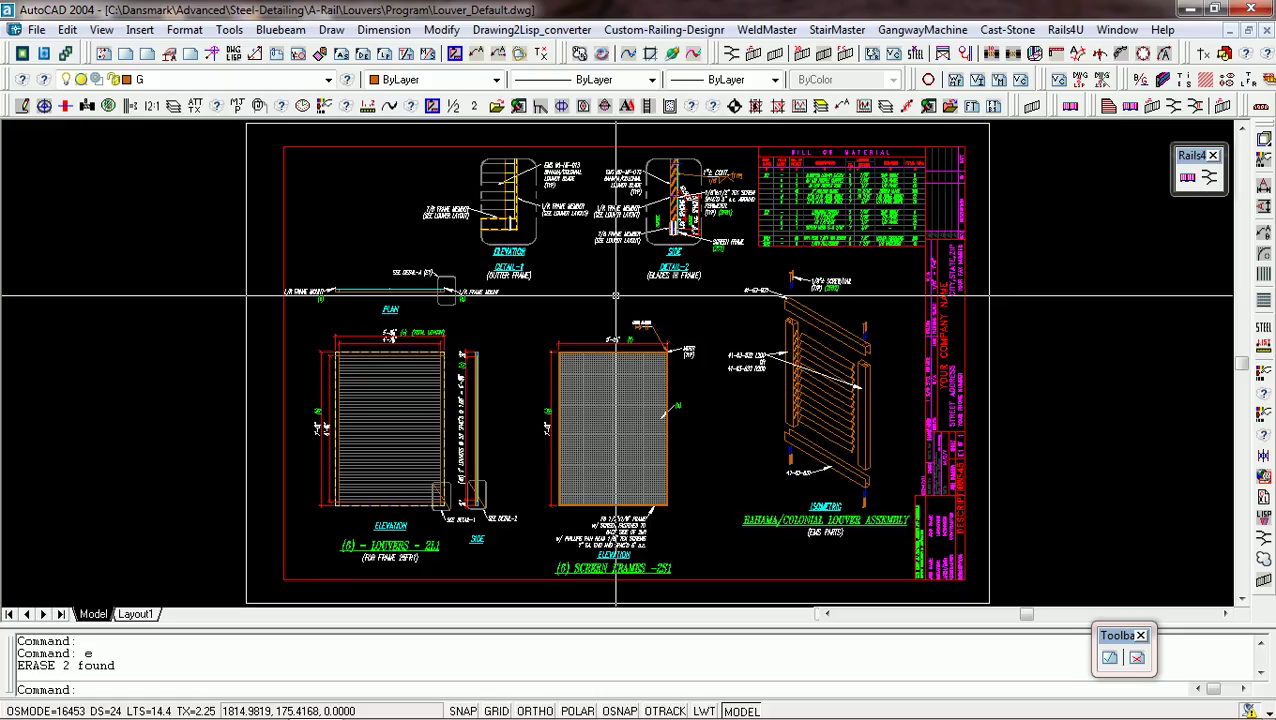
key("ctrl+s")
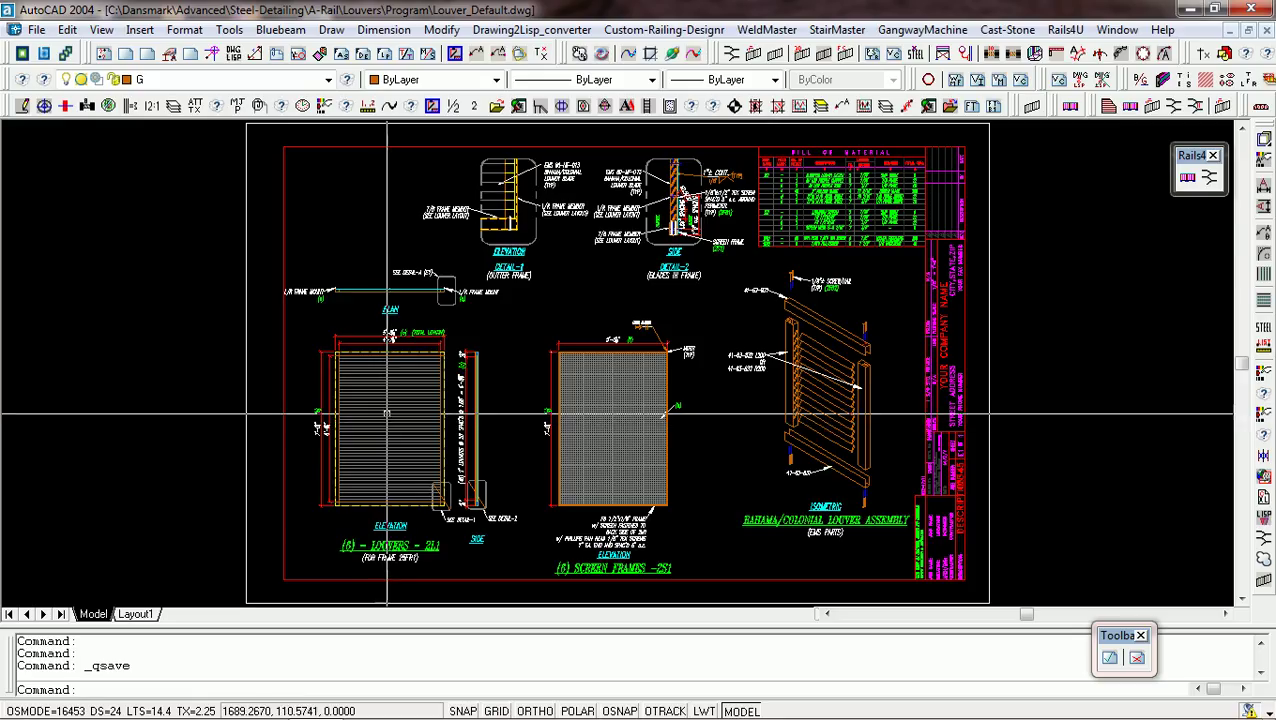
Examine the louver elevation's width dimensions, the 2L1 title and the frame note beneath it
scroll(388, 472, "up", 2)
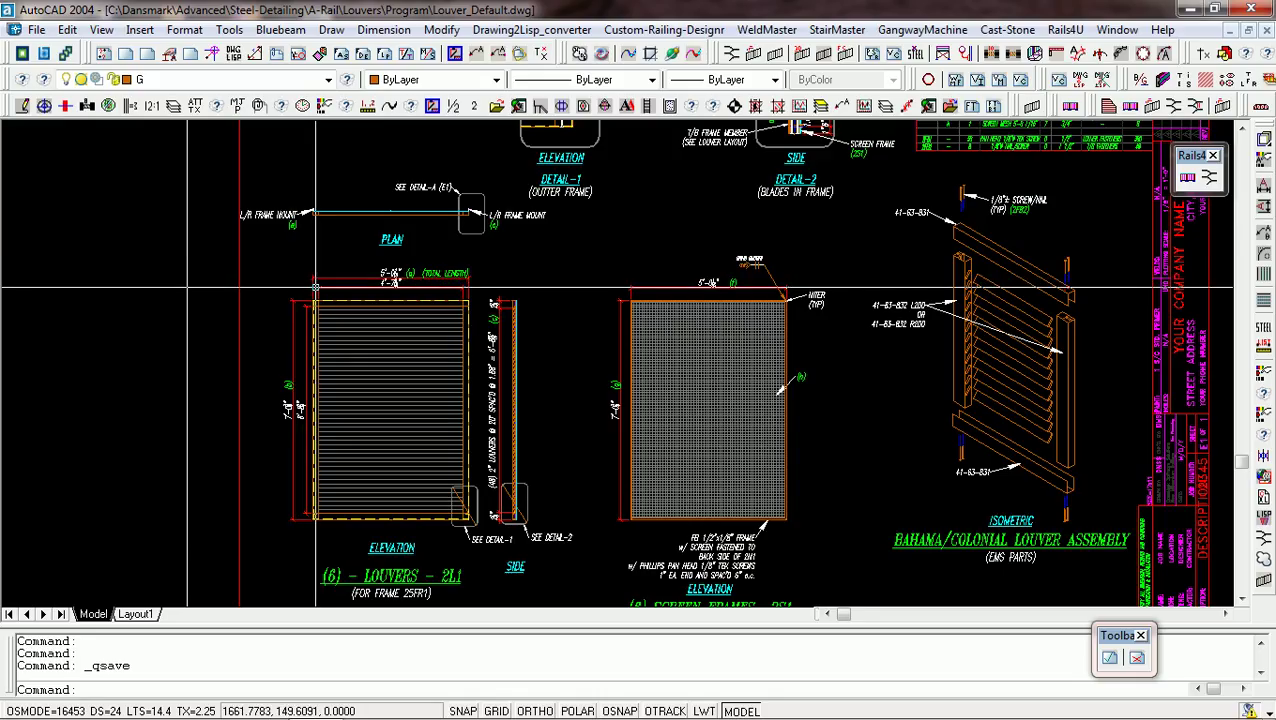
left_click(393, 272)
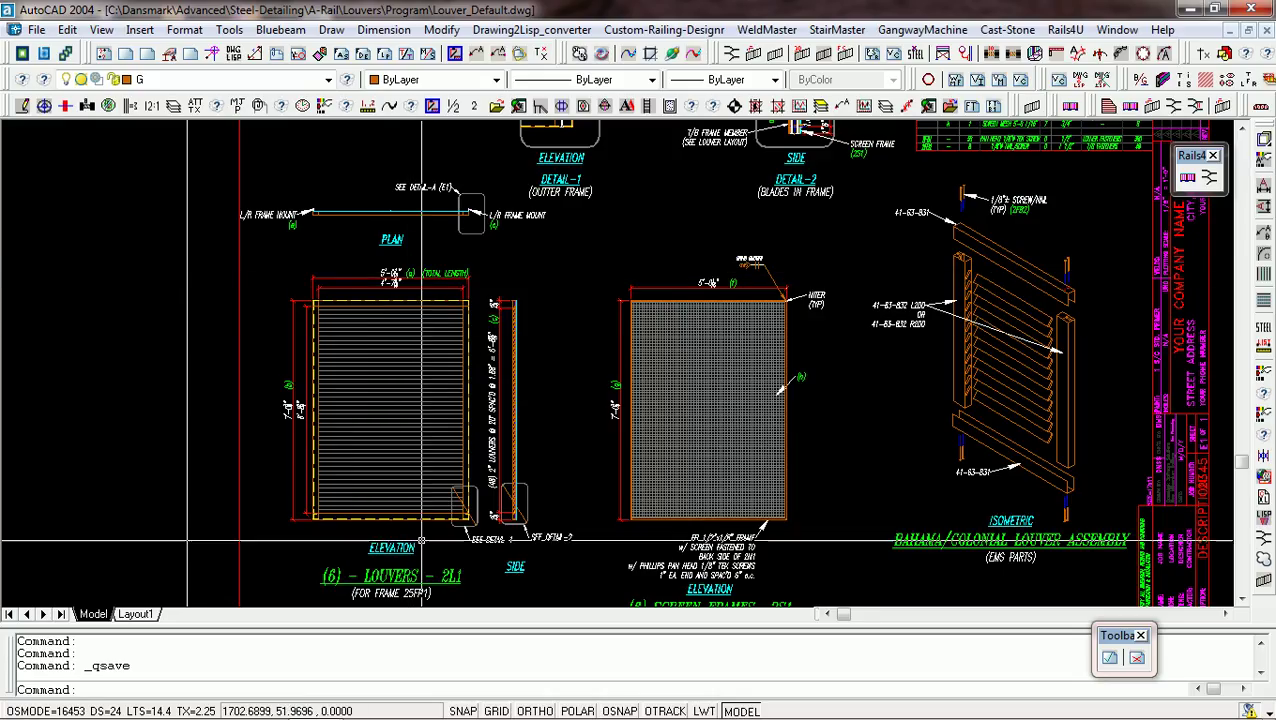
scroll(410, 540, "down", 5)
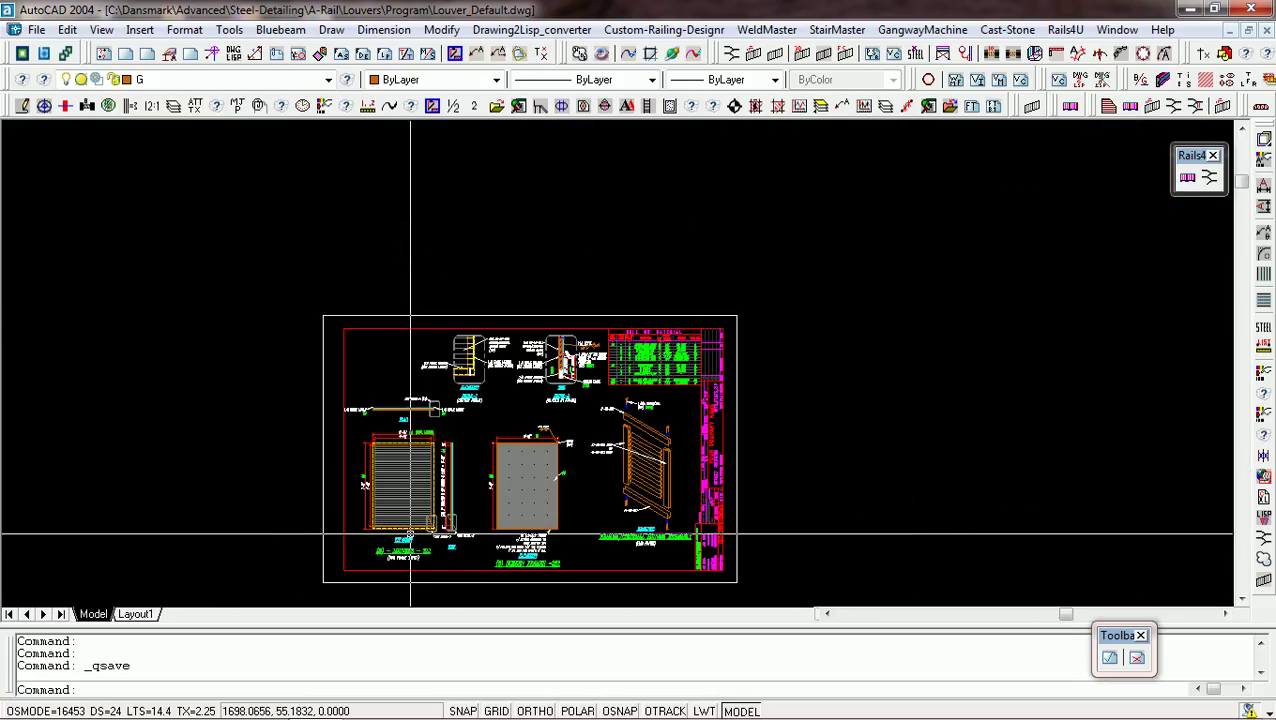
scroll(405, 530, "up", 3)
left_click(405, 571)
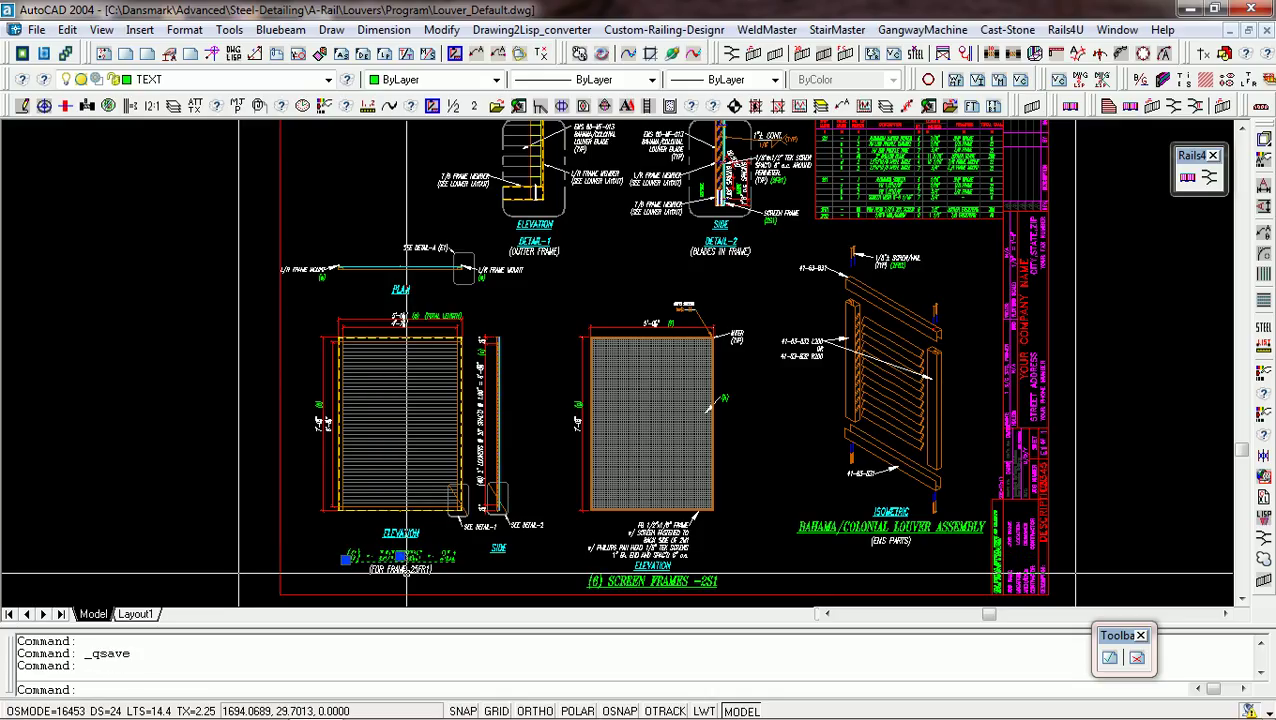
key("Escape")
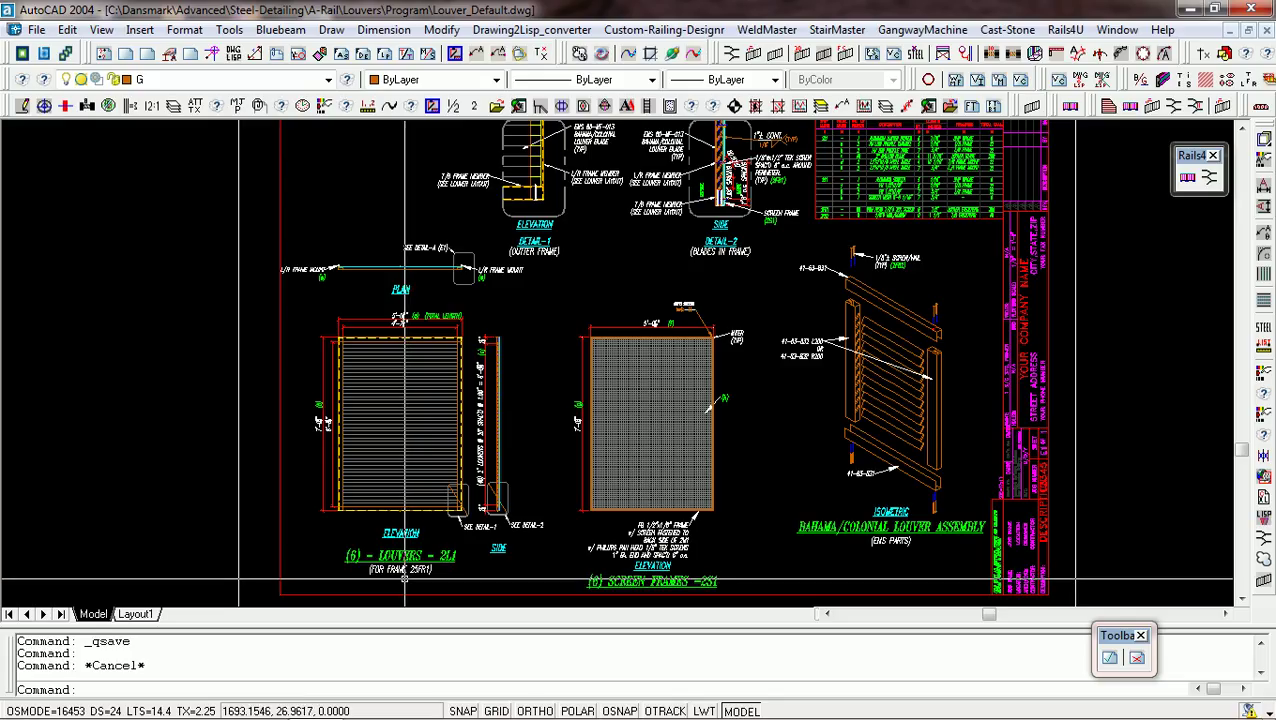
left_click(412, 570)
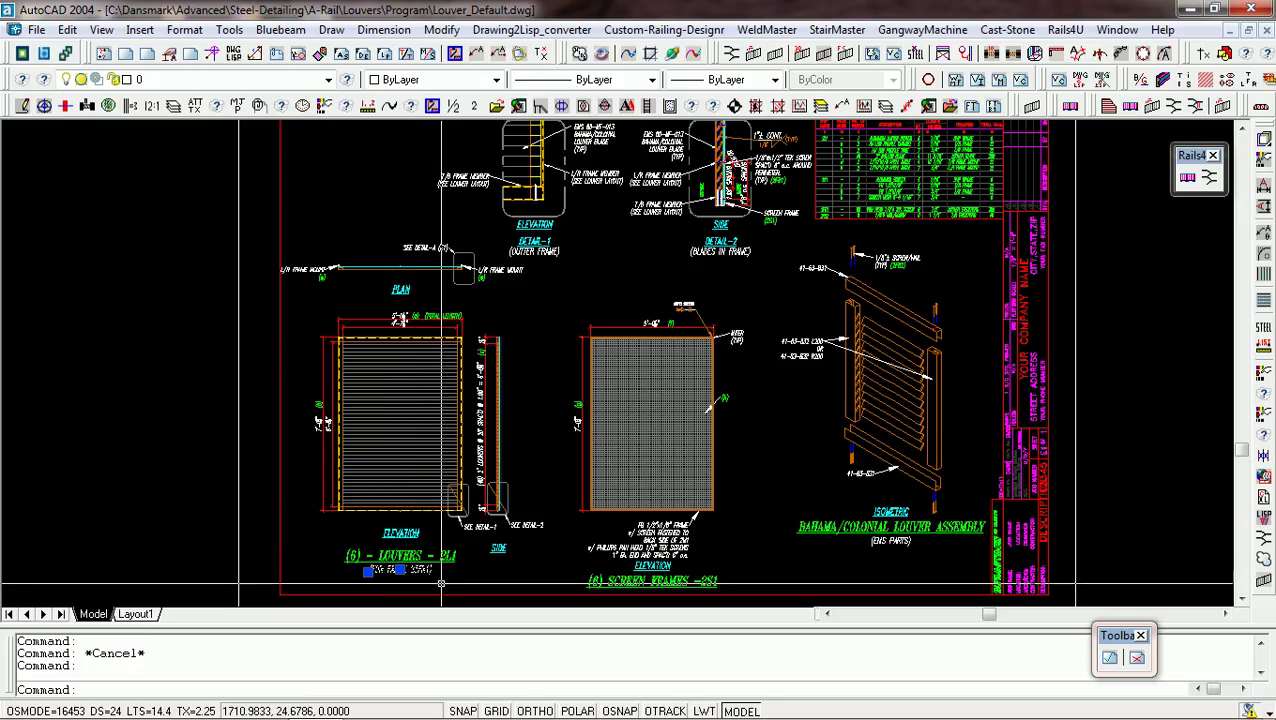
key("Escape")
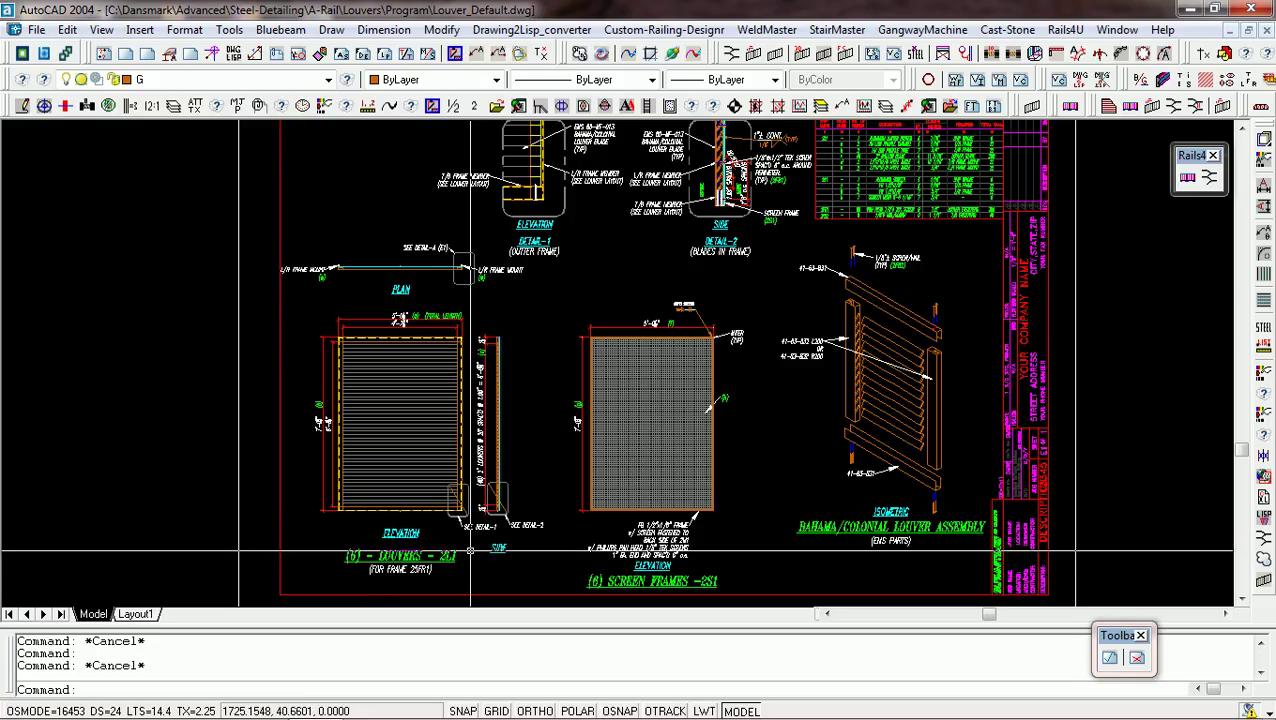
Examine the Detail-1 callout on the louver elevation and the enlarged Detail-1 and Detail-2 views
scroll(470, 550, "up", 3)
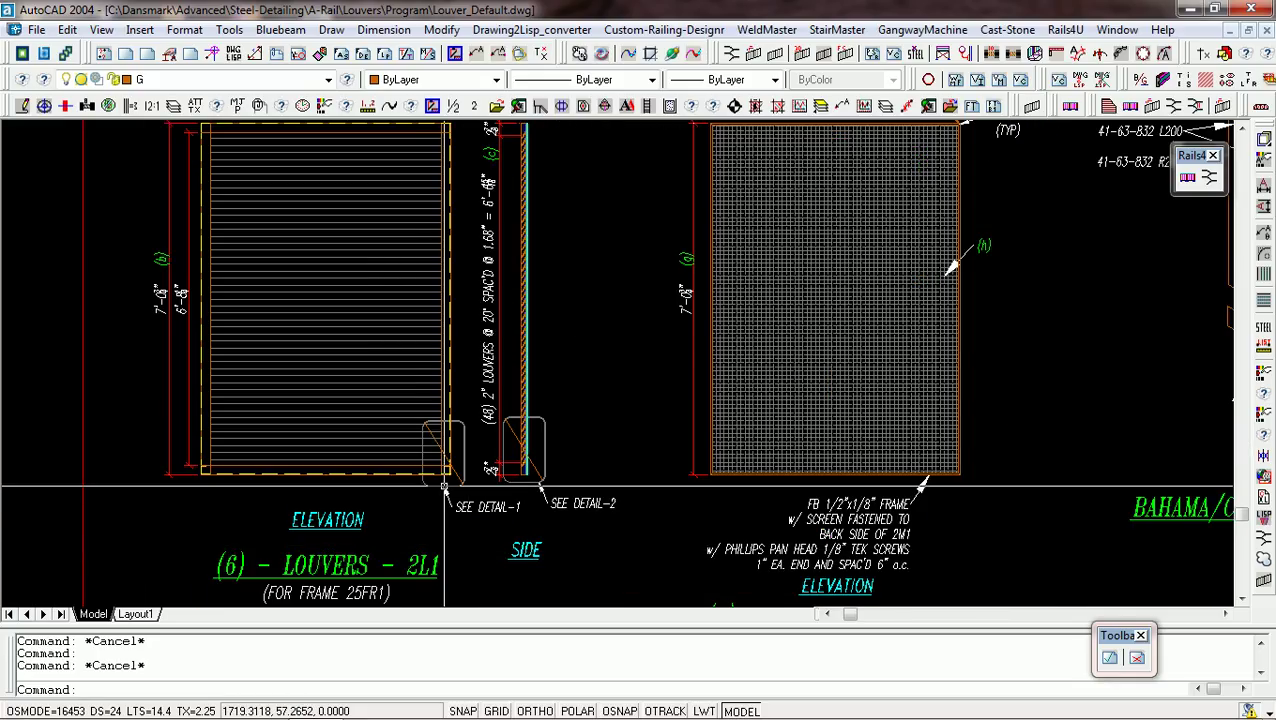
left_click(454, 484)
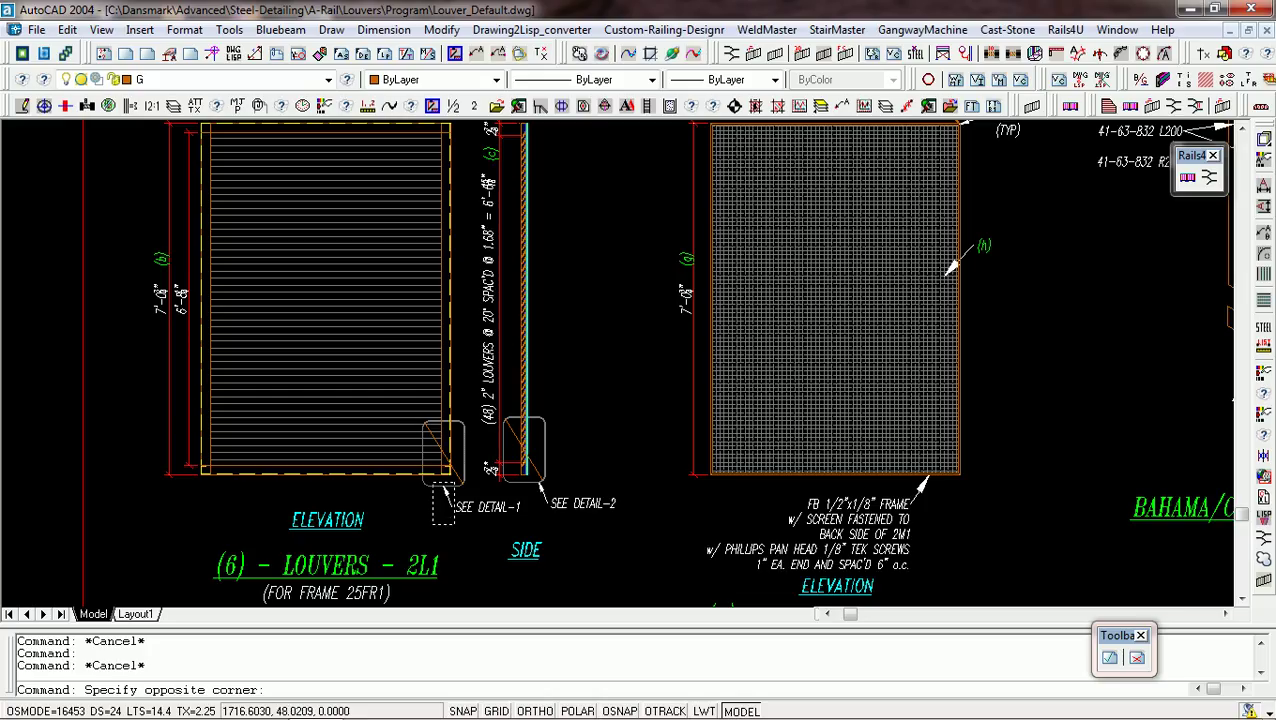
left_click(432, 522)
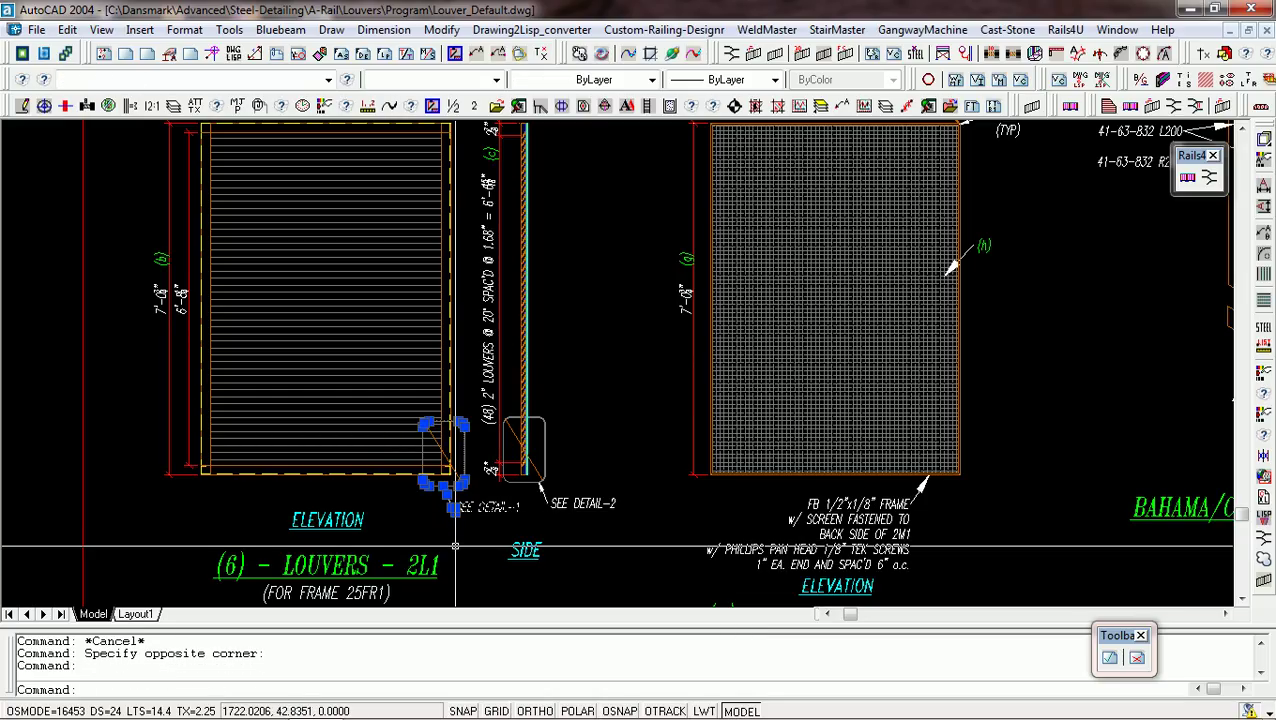
key("Escape")
scroll(455, 547, "down", 4)
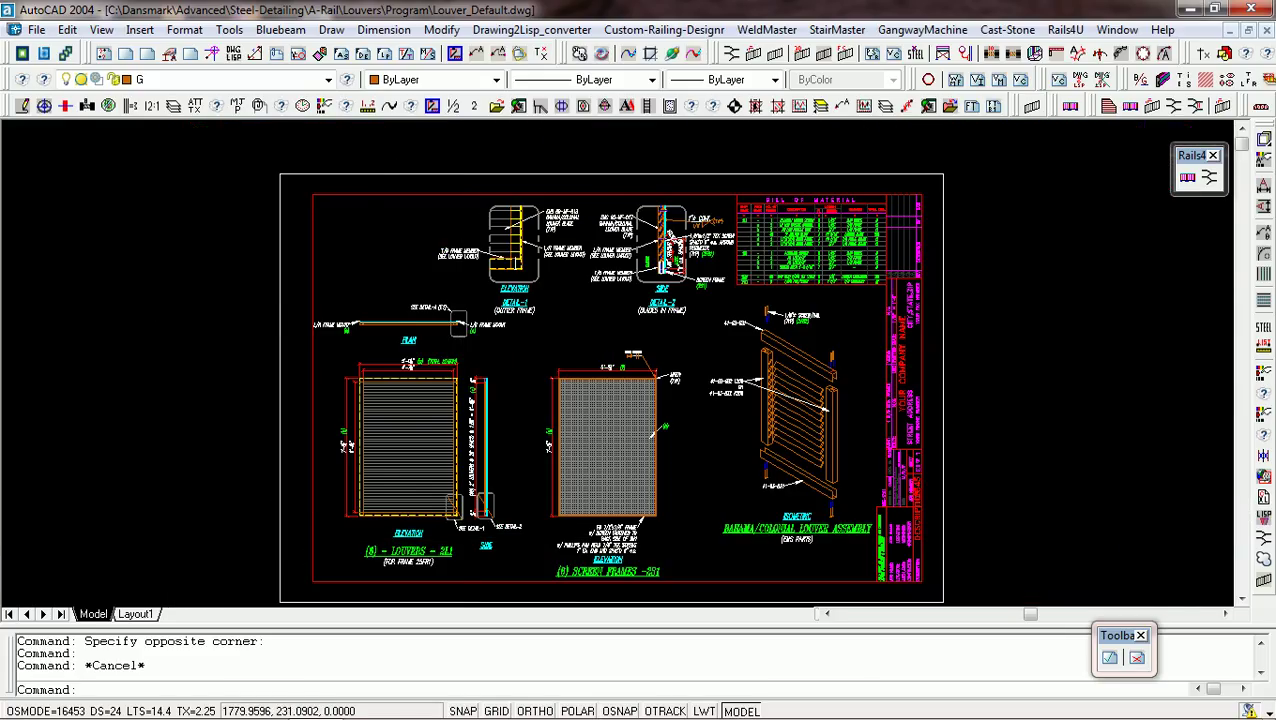
scroll(566, 216, "up", 5)
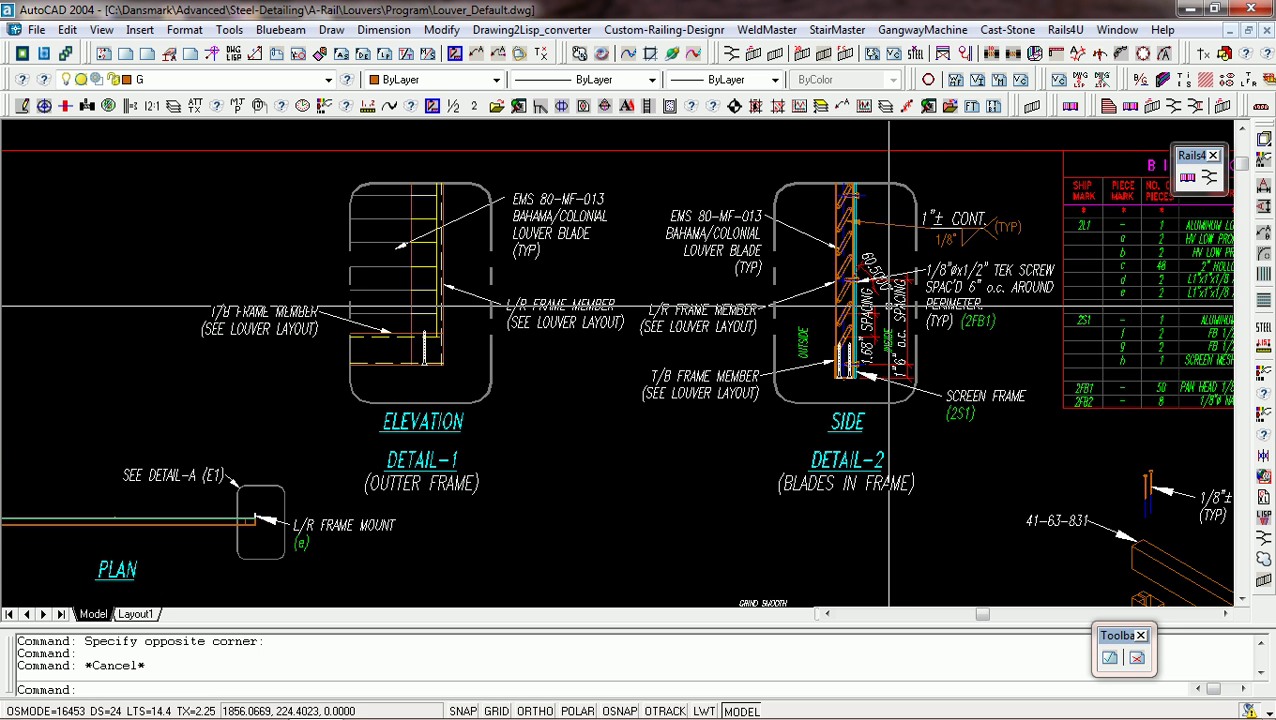
scroll(769, 242, "down", 2)
scroll(760, 380, "down", 1)
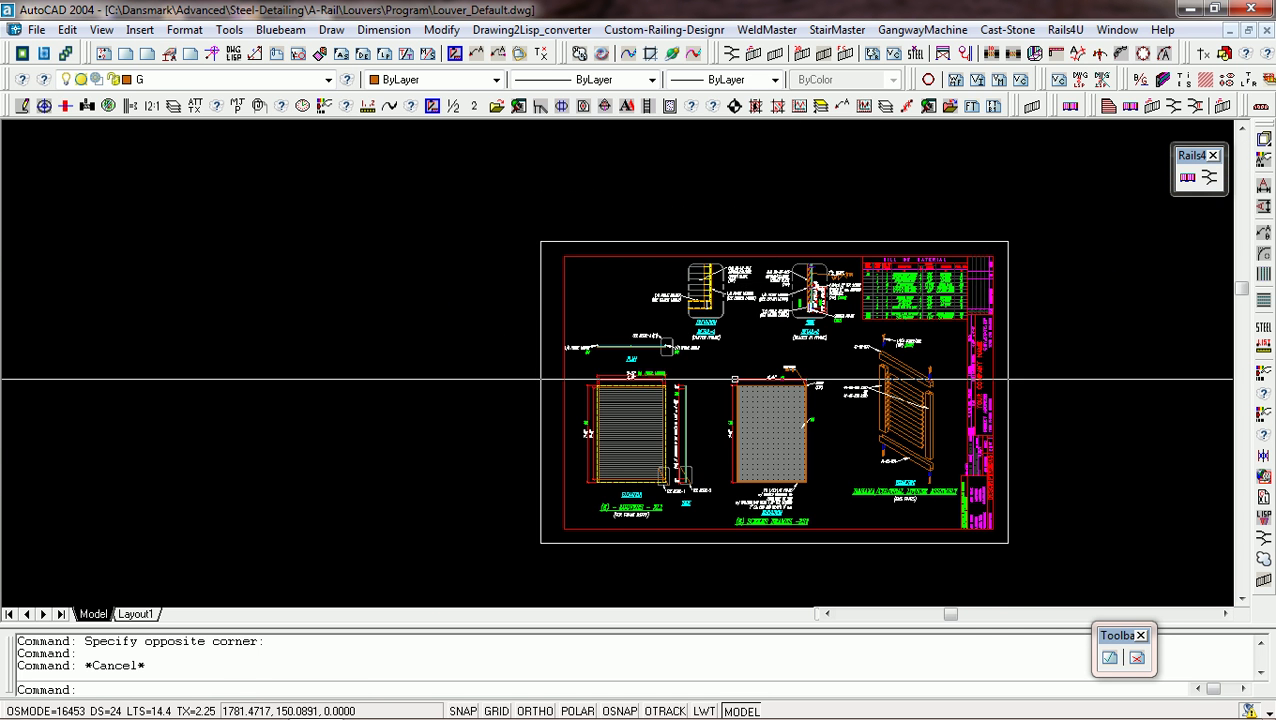
Inspect the individual angled louver blades in the side view near the Detail-2 callout
scroll(726, 440, "up", 3)
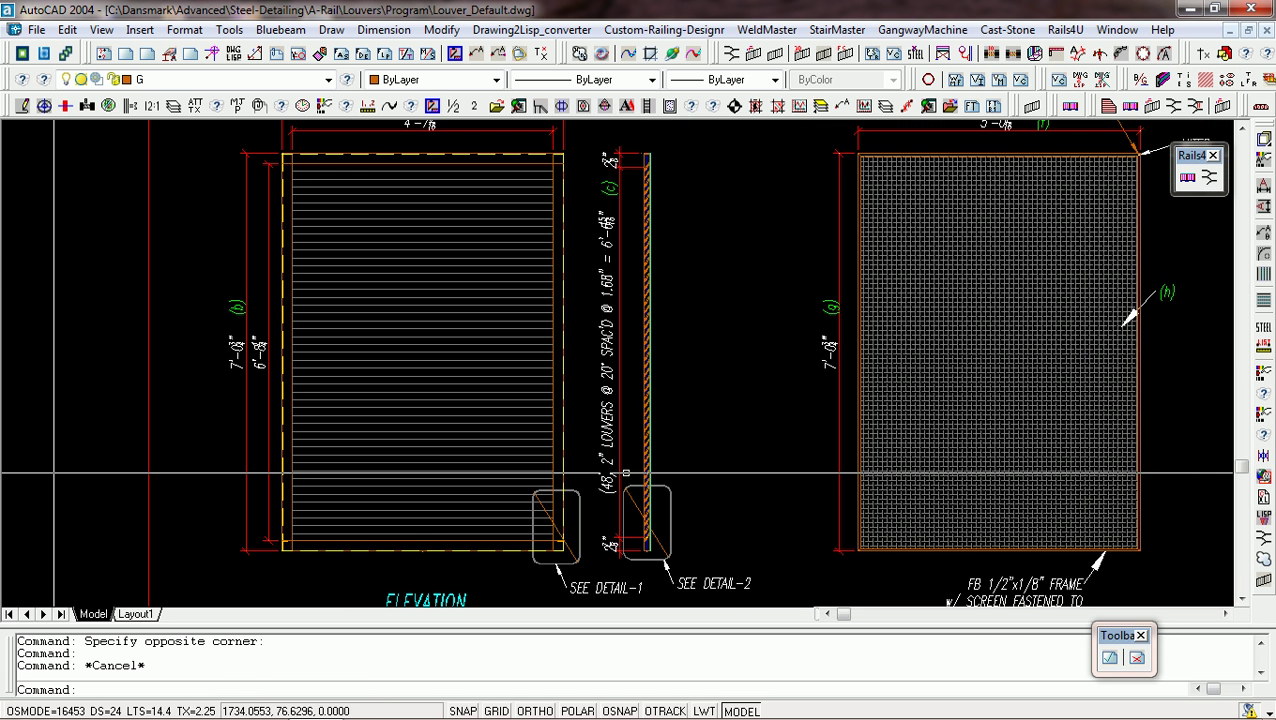
scroll(636, 480, "up", 4)
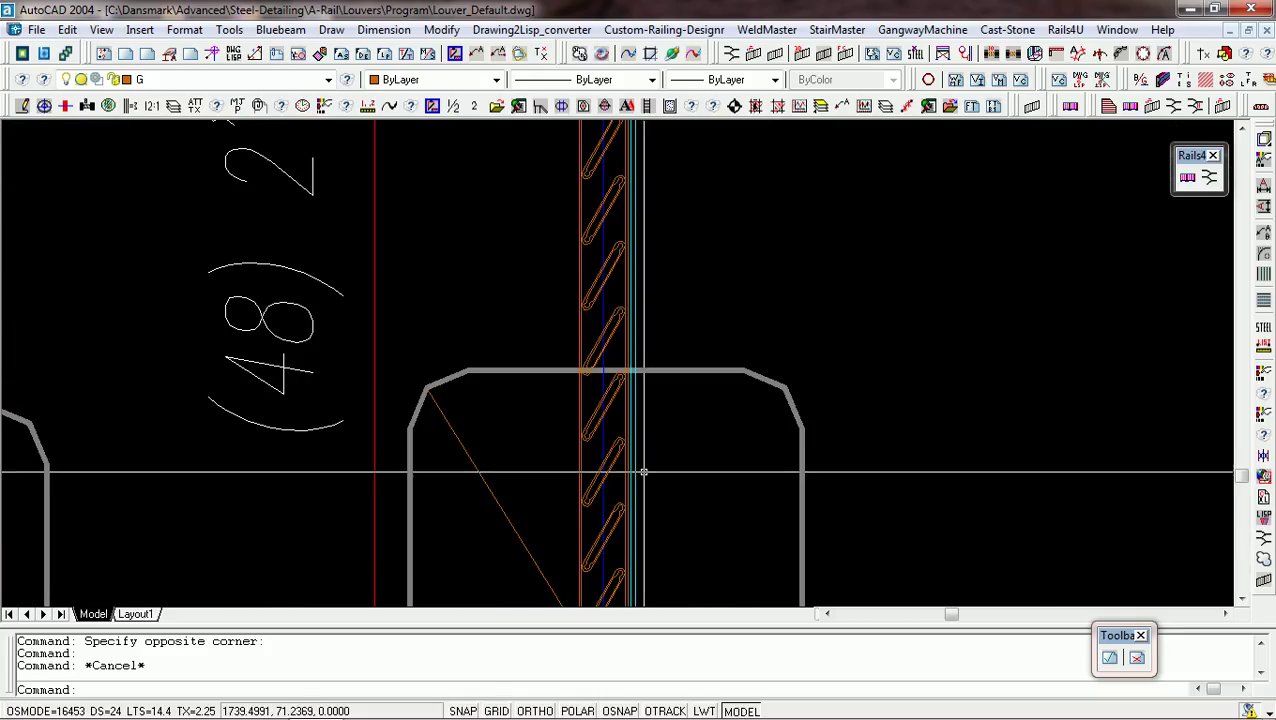
left_click(610, 440)
left_click(609, 405)
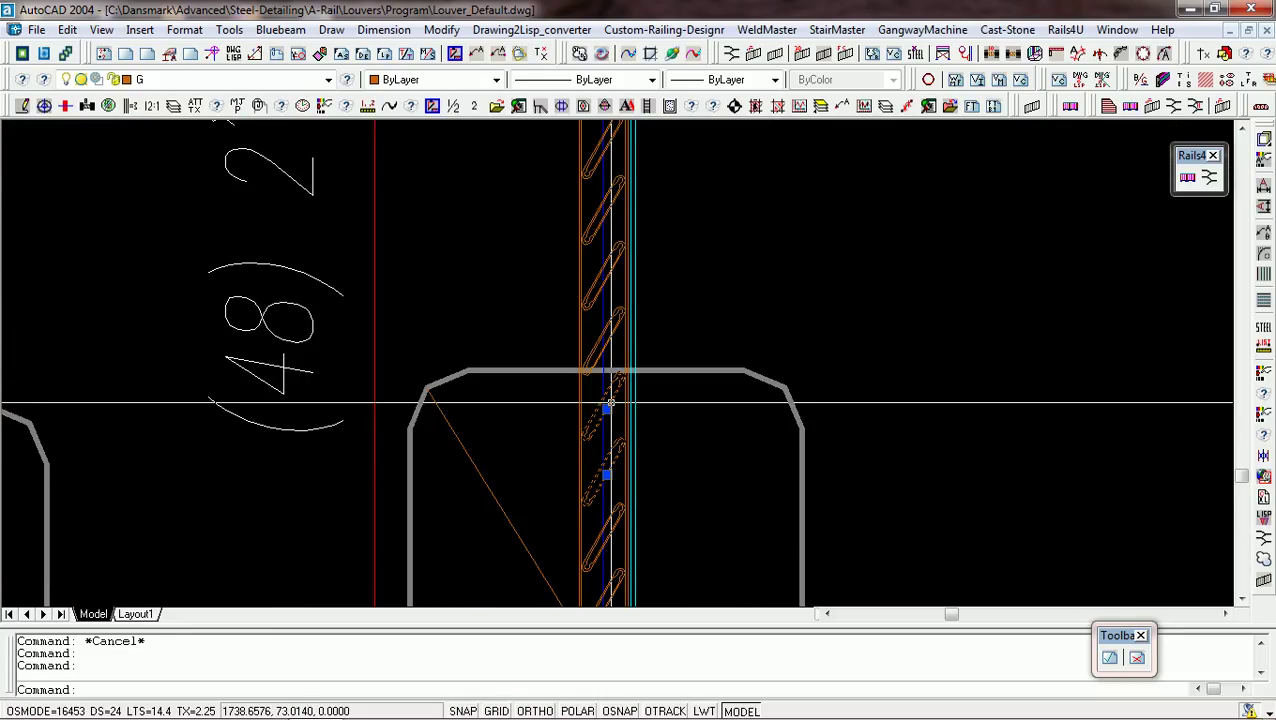
left_click(615, 339)
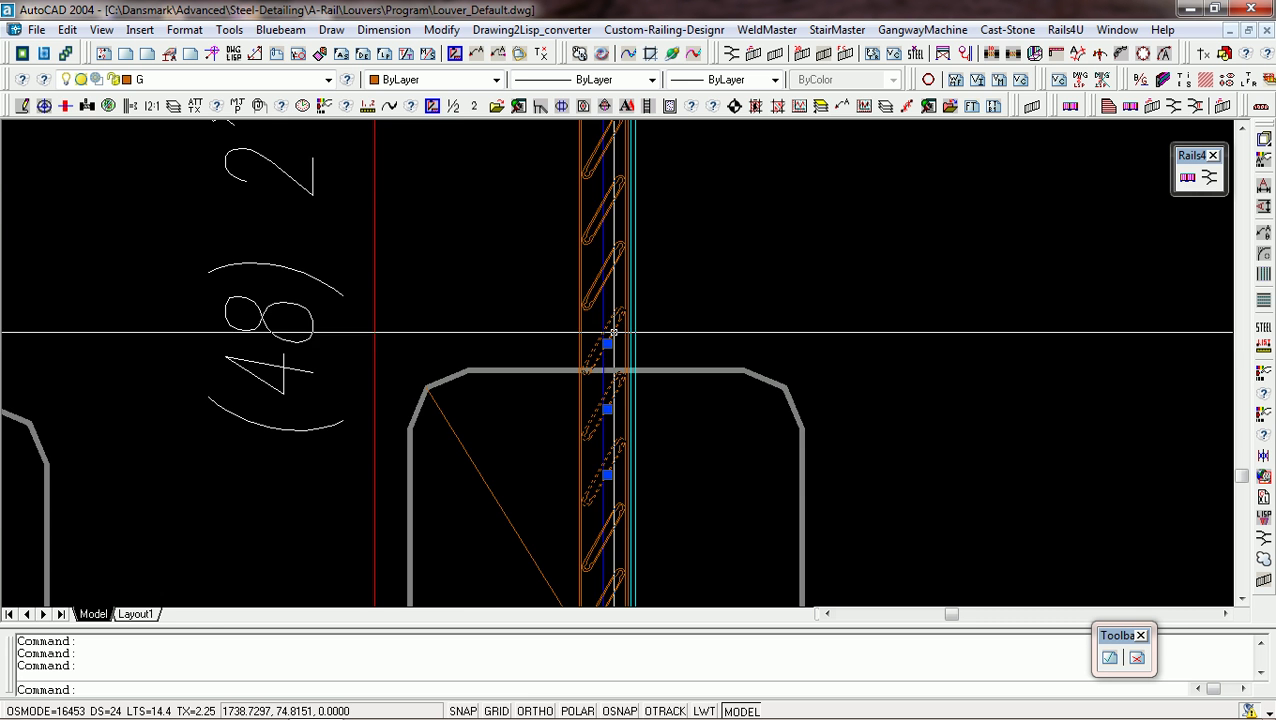
key("Escape")
scroll(615, 340, "down", 6)
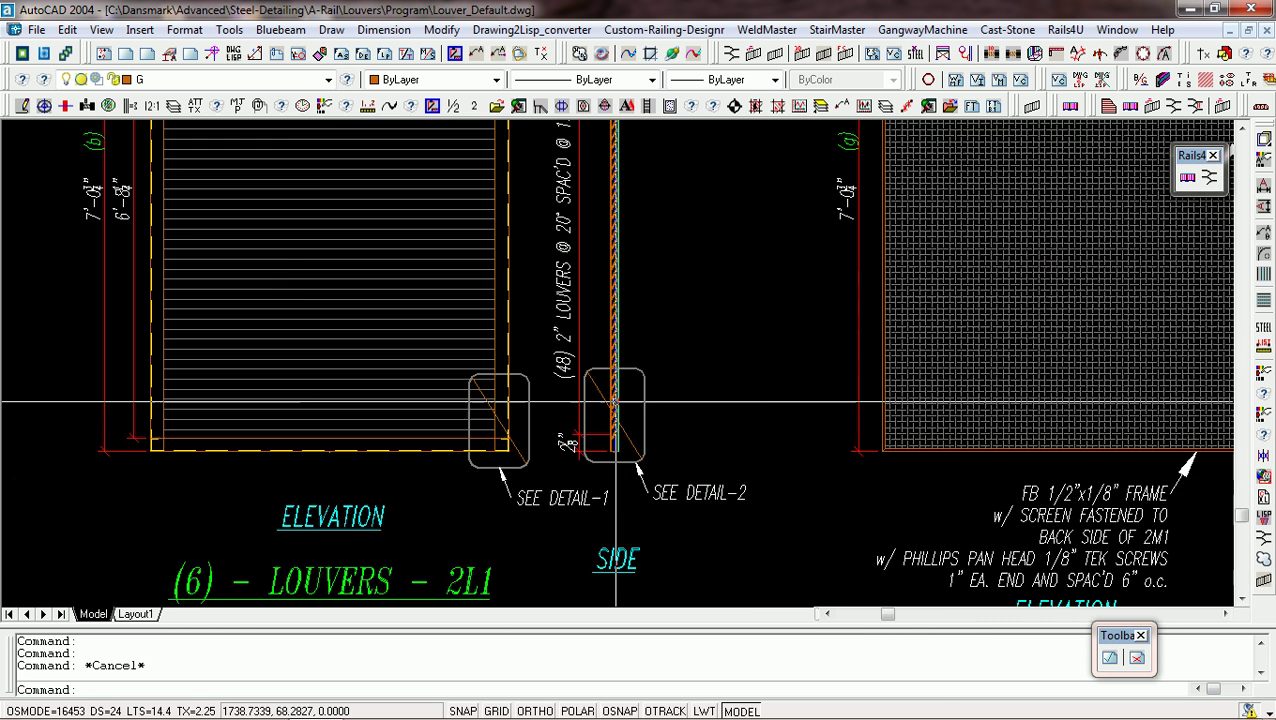
scroll(615, 404, "down", 3)
Check how the blades and screen frame sit together in the side view, and review the neighbouring screen frame elevation
scroll(615, 274, "up", 2)
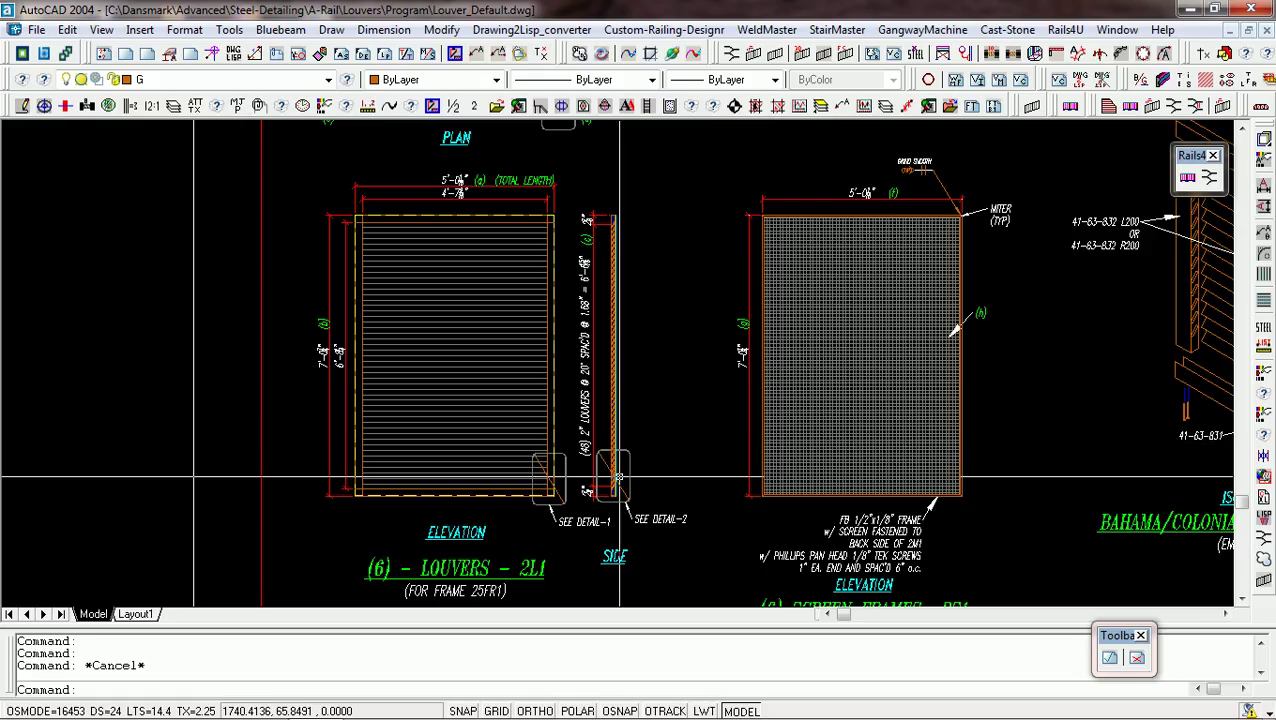
scroll(622, 468, "up", 2)
scroll(622, 470, "up", 2)
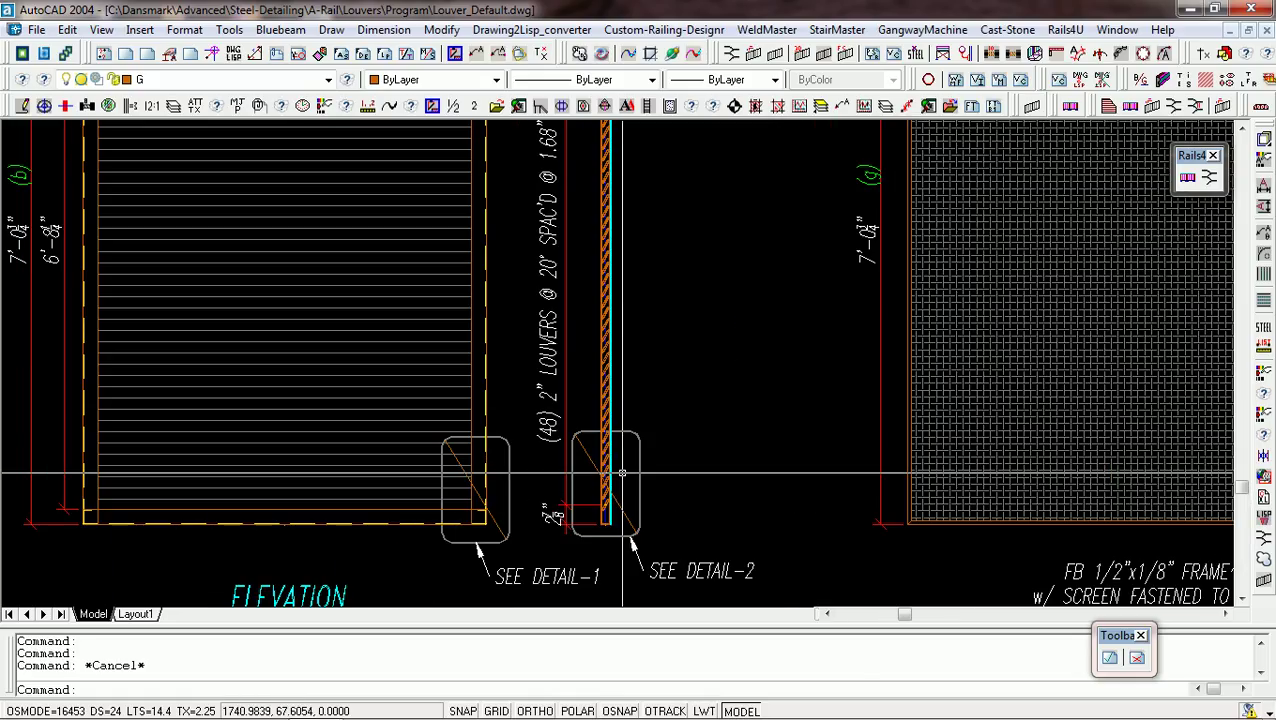
scroll(600, 478, "up", 3)
scroll(590, 483, "up", 3)
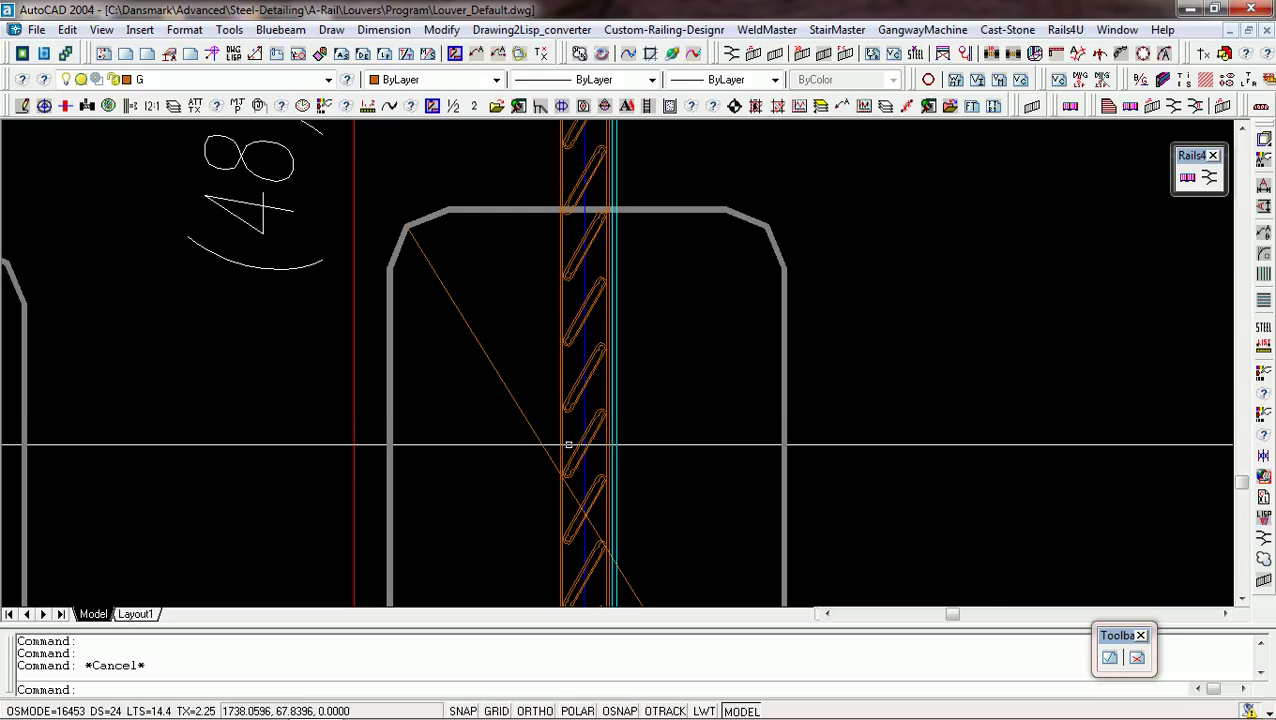
scroll(564, 455, "down", 4)
scroll(563, 449, "down", 5)
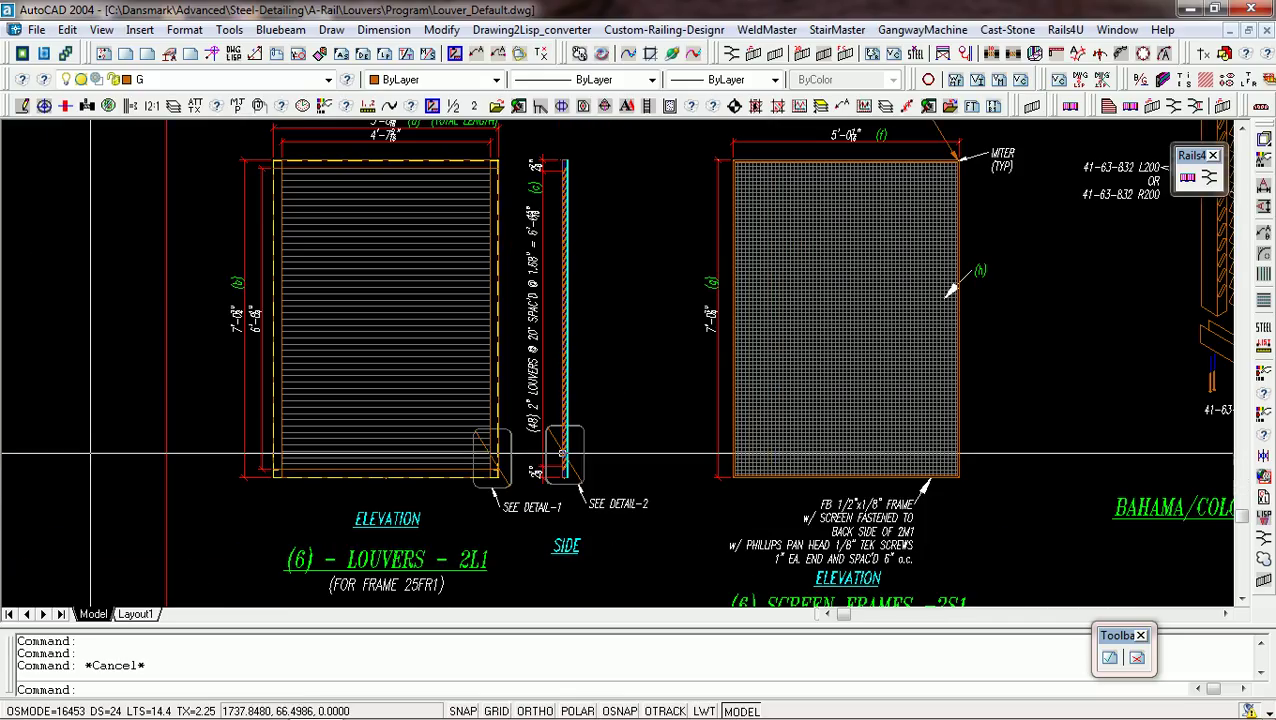
scroll(650, 456, "down", 2)
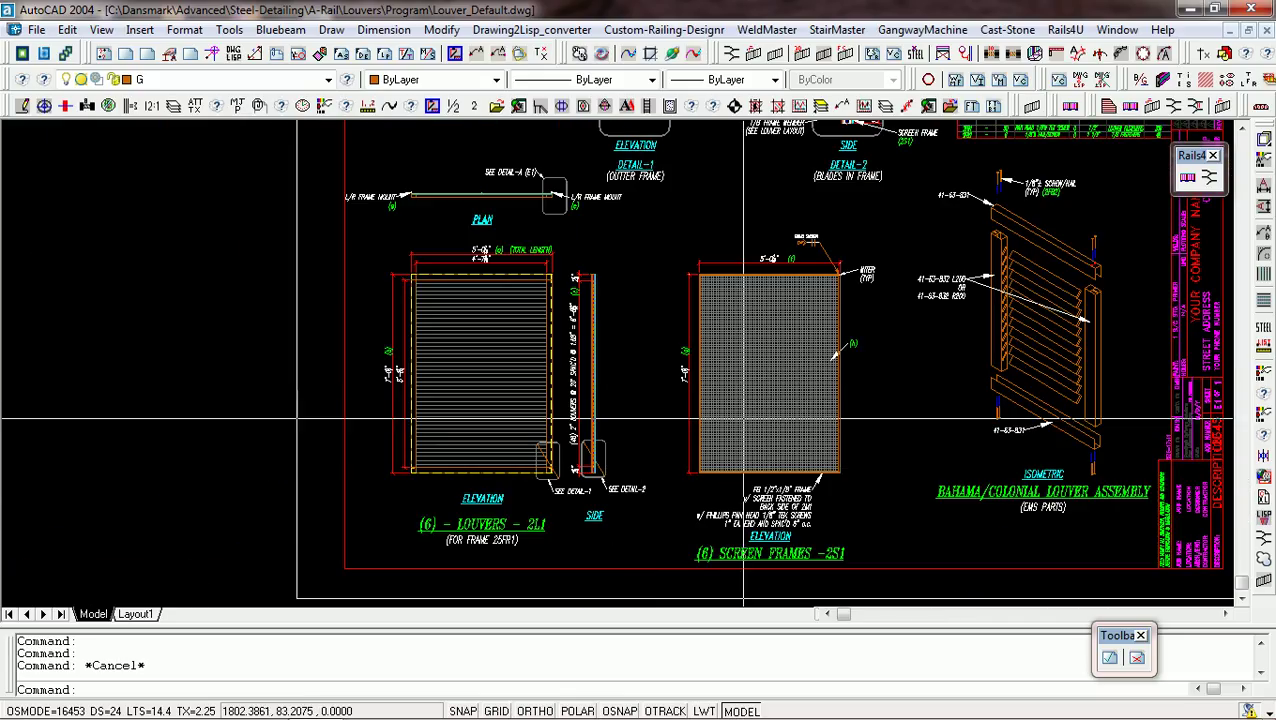
scroll(675, 464, "down", 2)
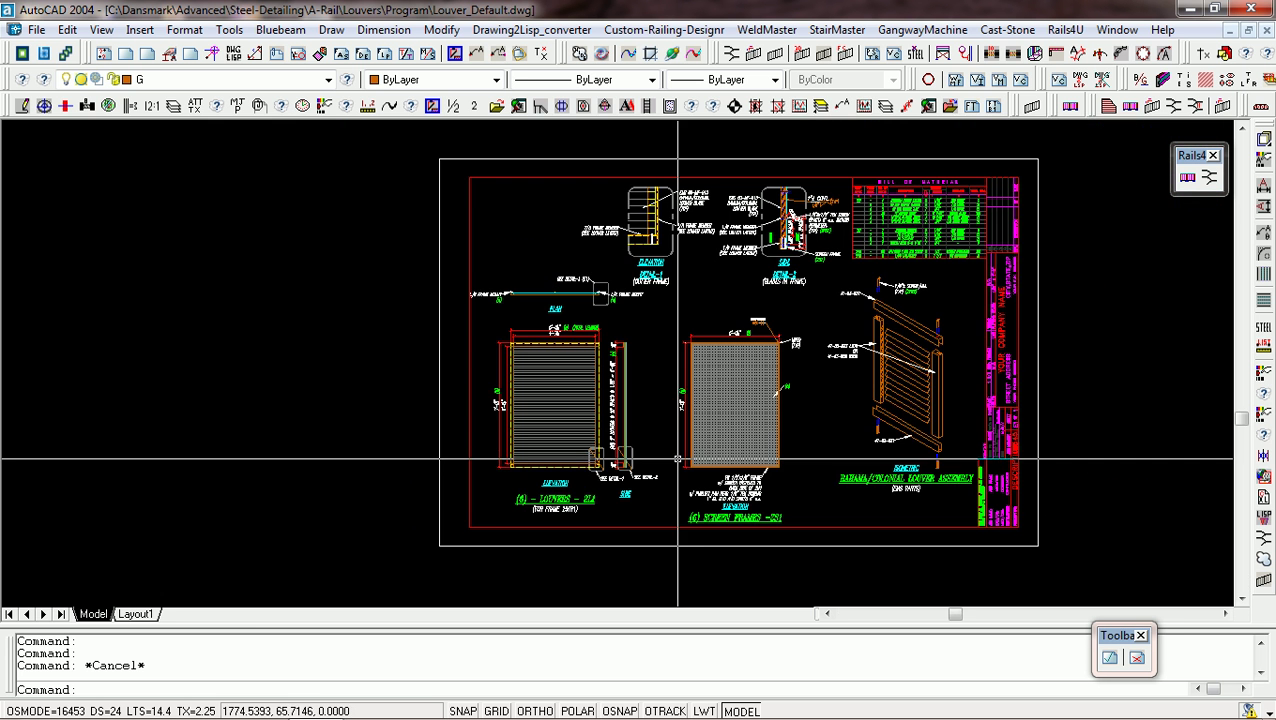
Examine the piece marks (a), (b) and (c) beside the dimensions of the louver elevation and side view
scroll(782, 432, "up", 3)
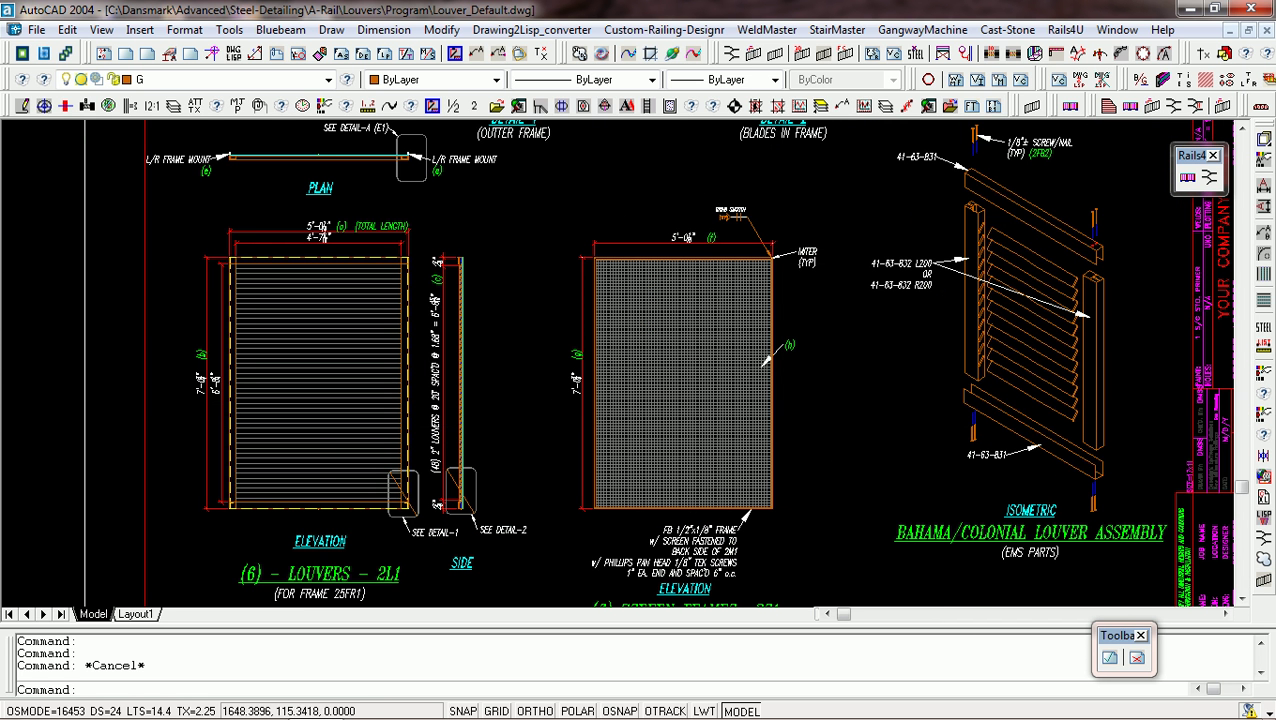
scroll(413, 366, "up", 3)
scroll(330, 335, "down", 3)
scroll(291, 290, "up", 4)
scroll(291, 290, "up", 5)
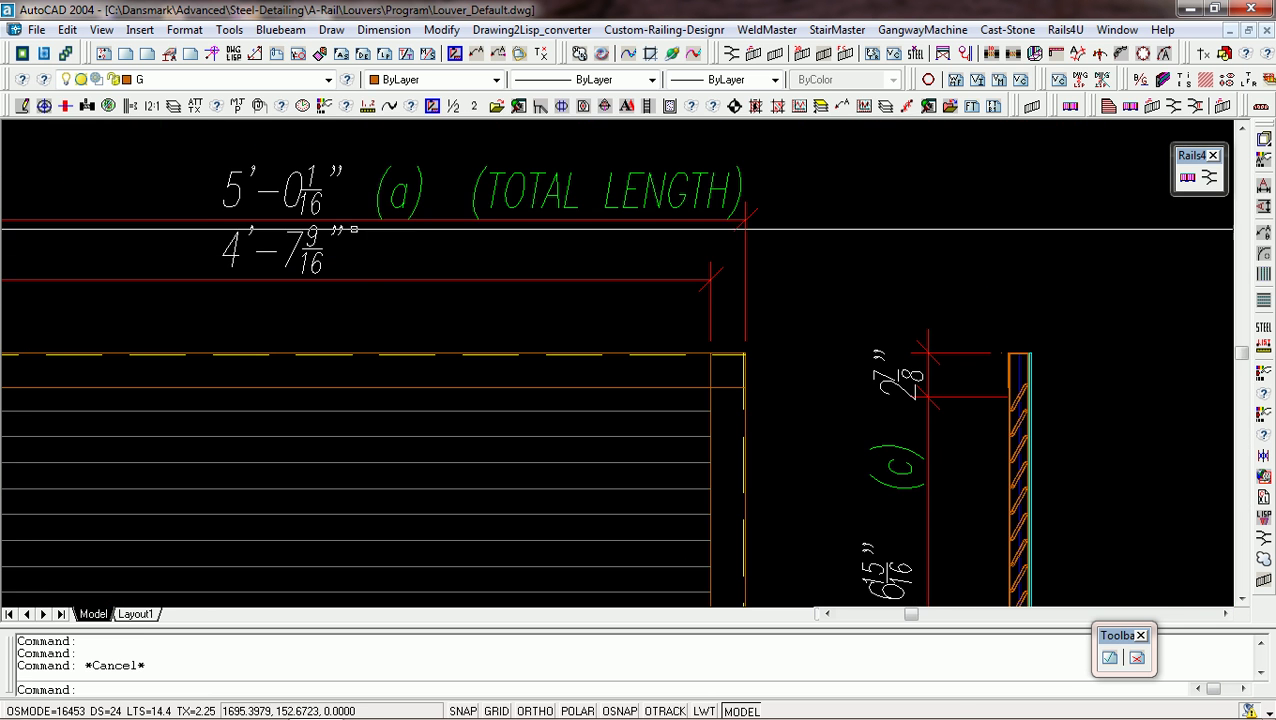
scroll(393, 202, "down", 5)
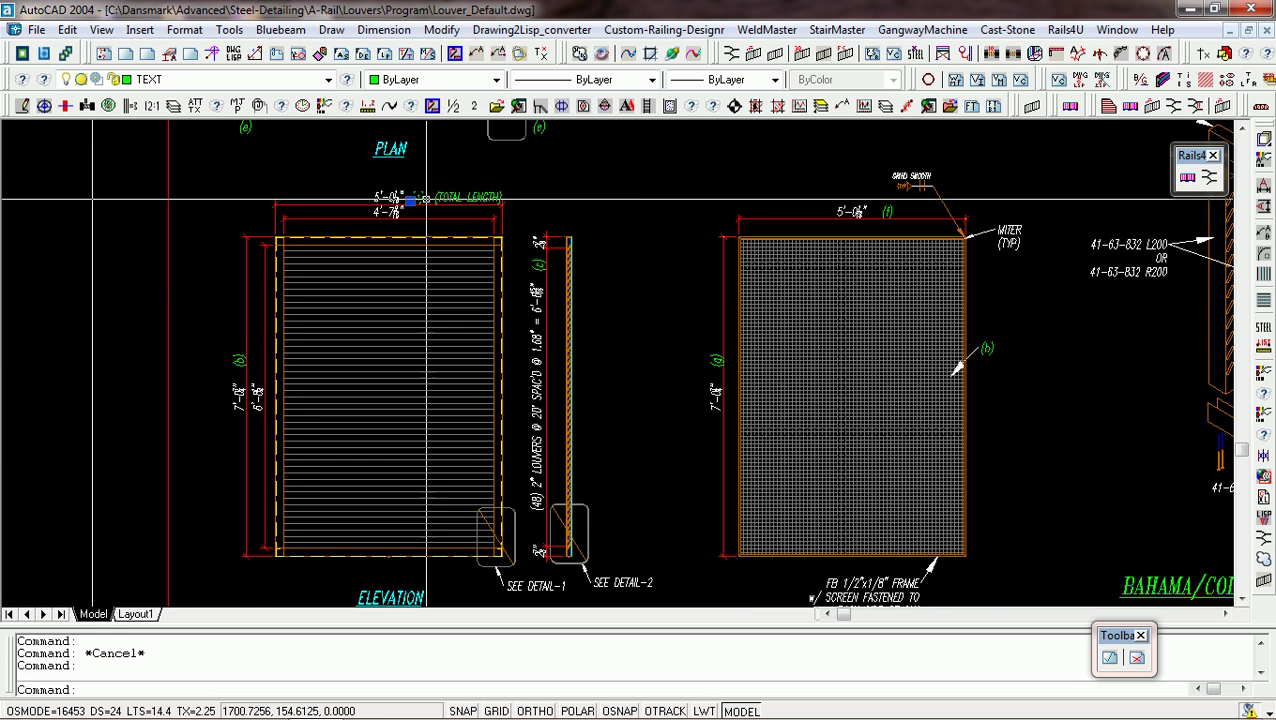
scroll(233, 365, "up", 4)
left_click(221, 352)
scroll(221, 352, "down", 5)
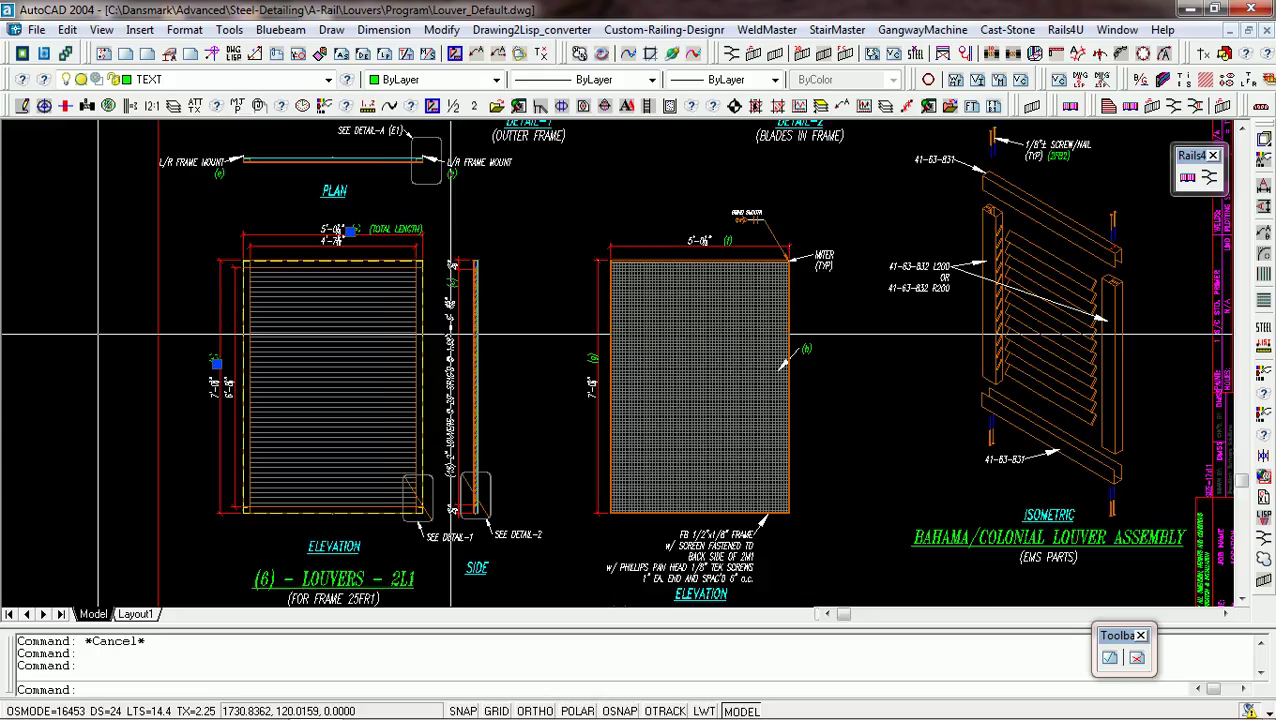
scroll(456, 205, "up", 5)
scroll(380, 330, "down", 3)
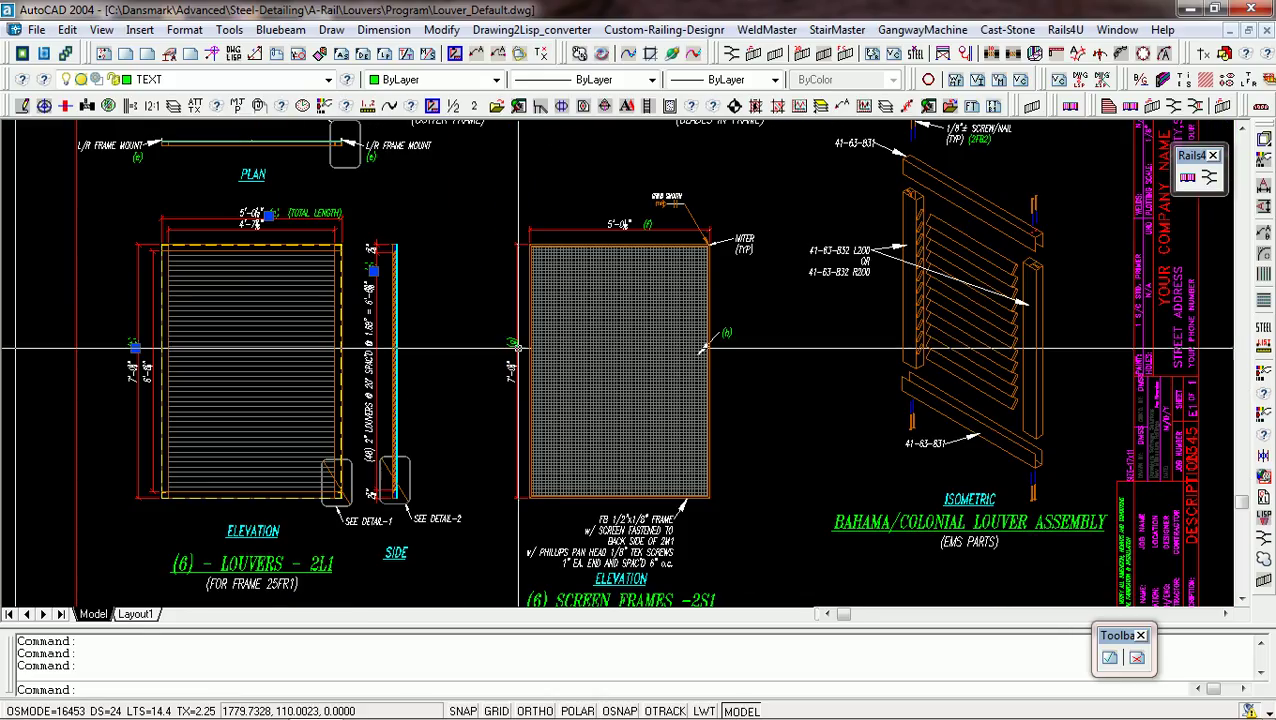
key("Escape")
key("Escape")
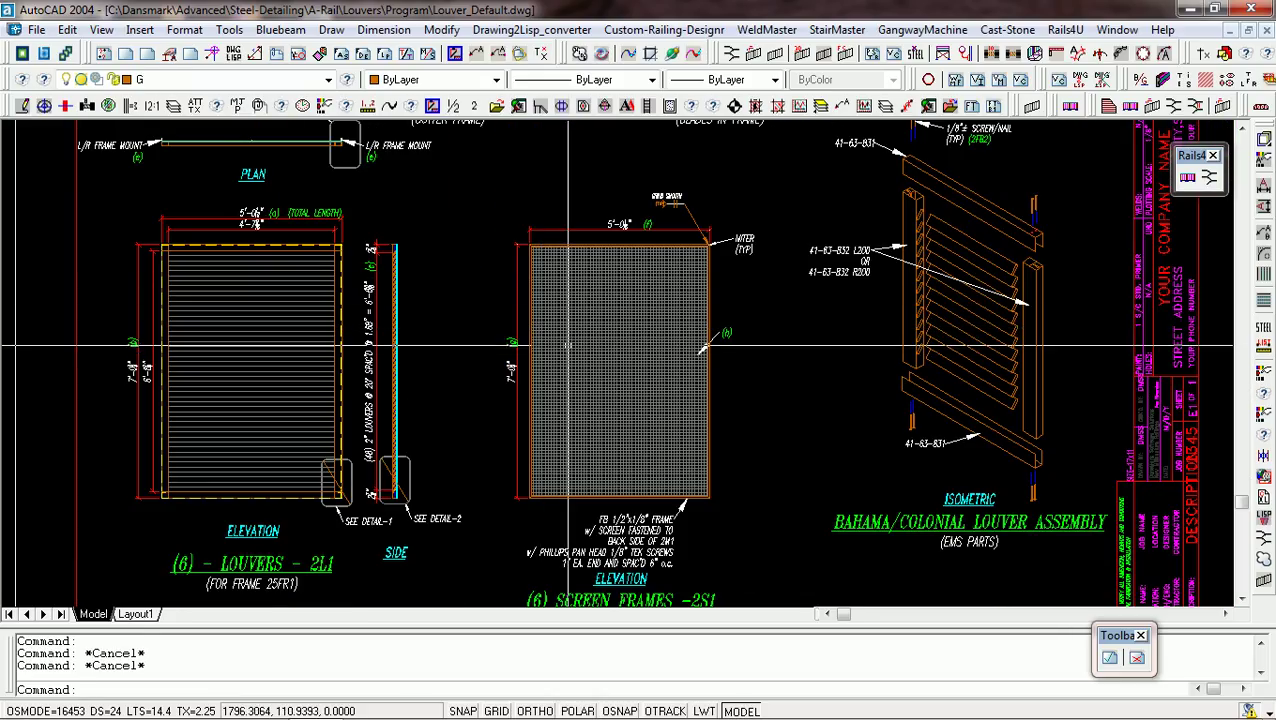
Examine the total quantity column for the louver, frame and blade parts in the bill of material
scroll(524, 398, "down", 3)
scroll(734, 260, "up", 6)
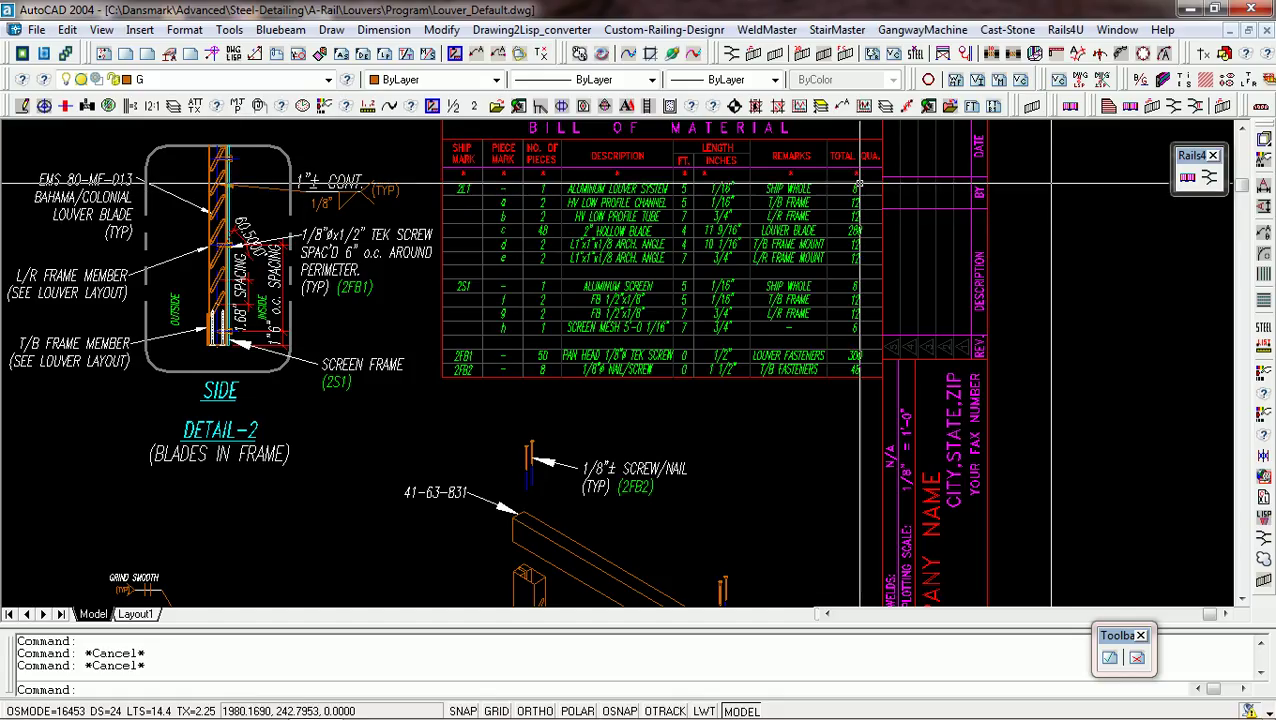
left_click(855, 202)
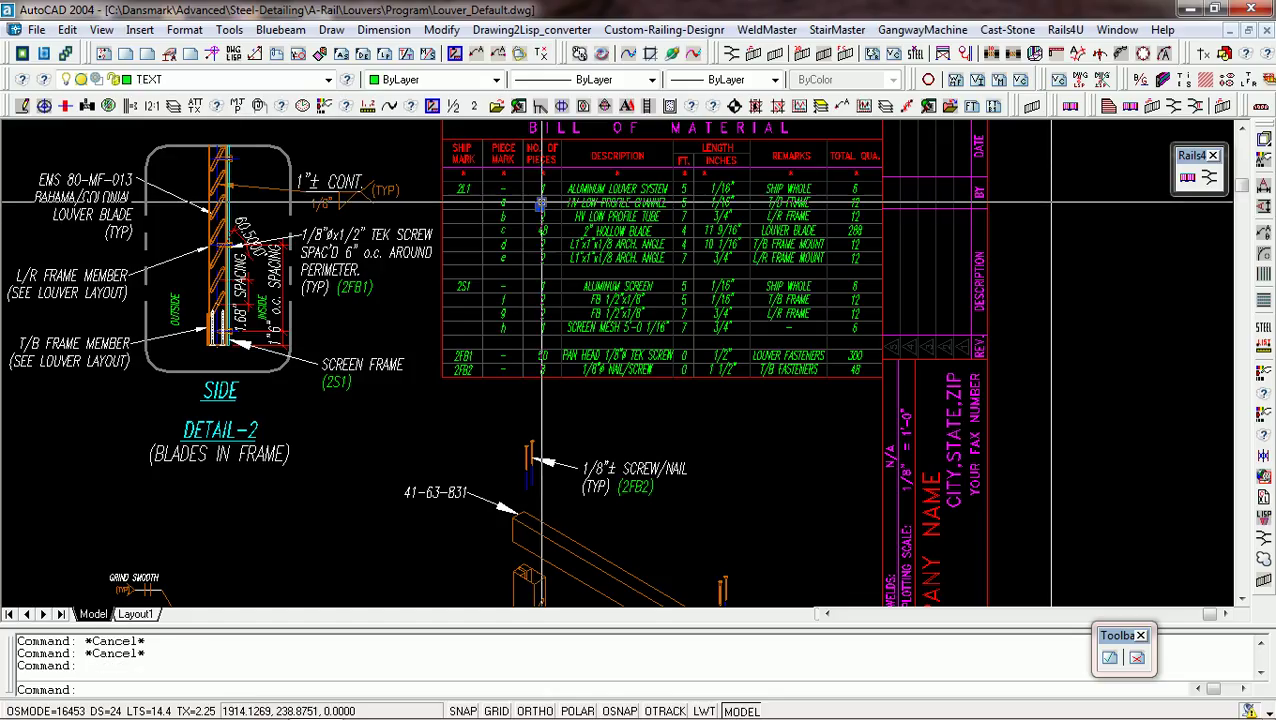
key("Escape")
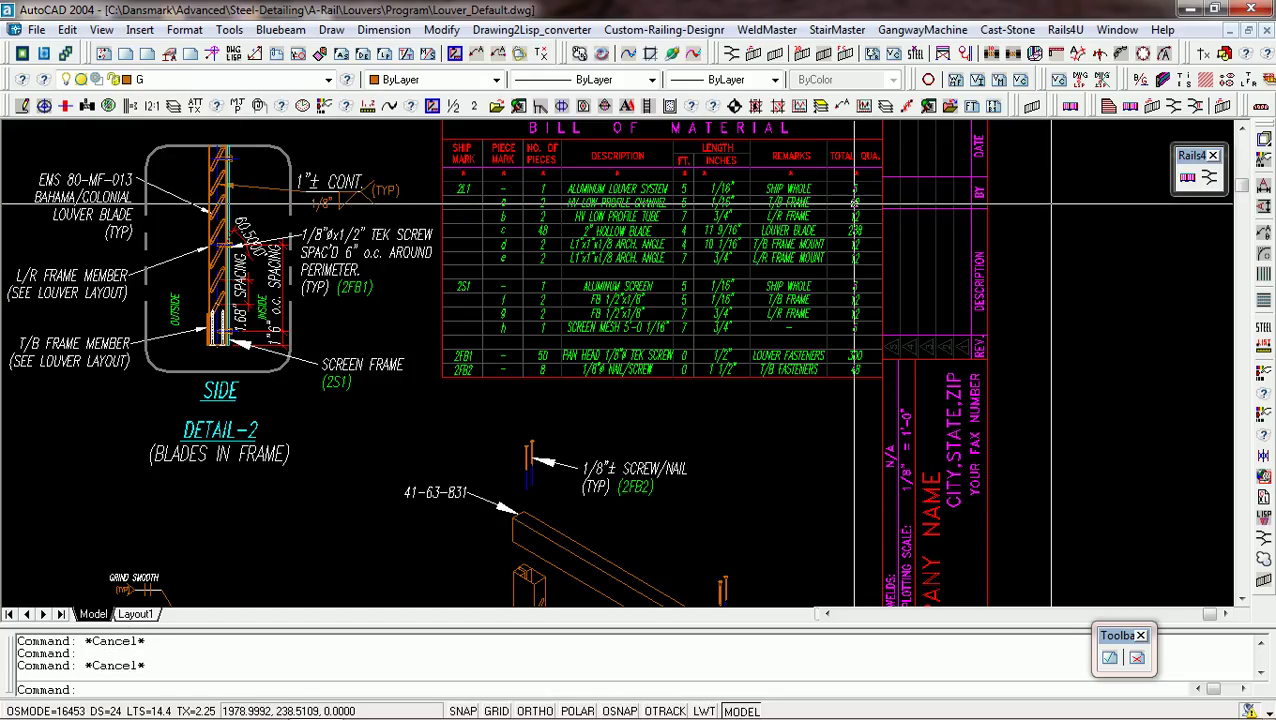
left_click(855, 202)
key("Escape")
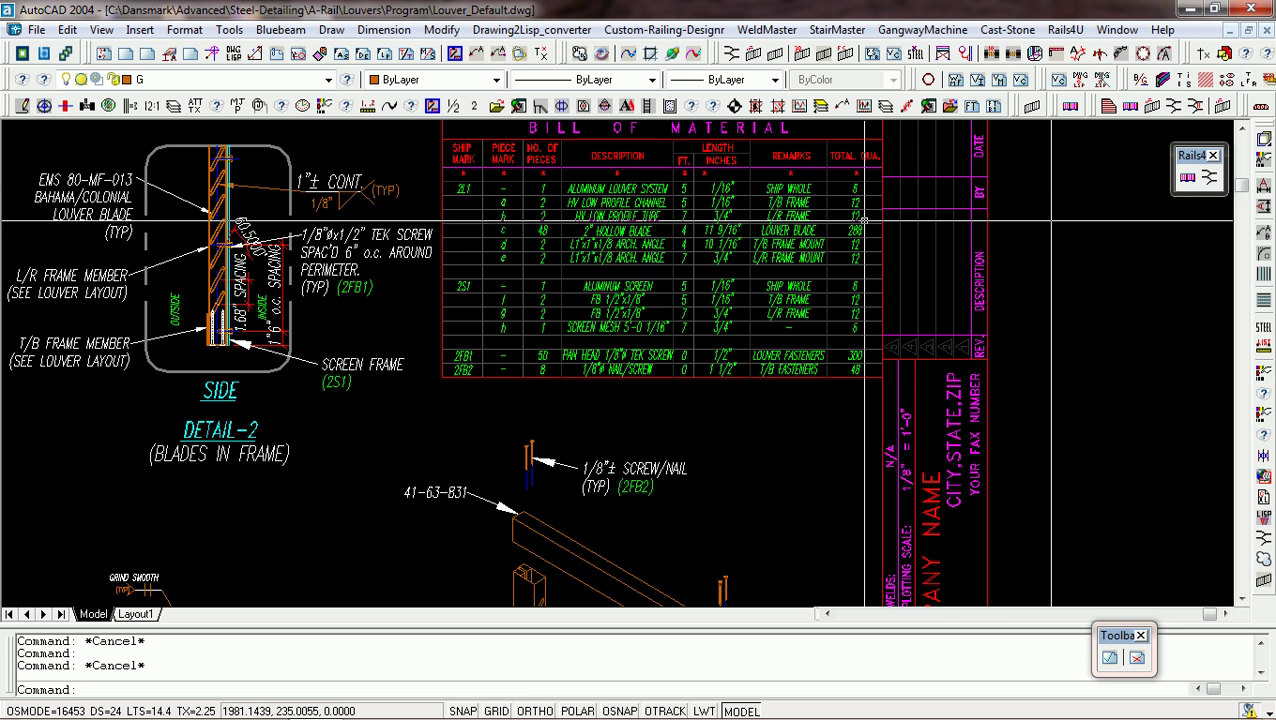
scroll(862, 219, "down", 5)
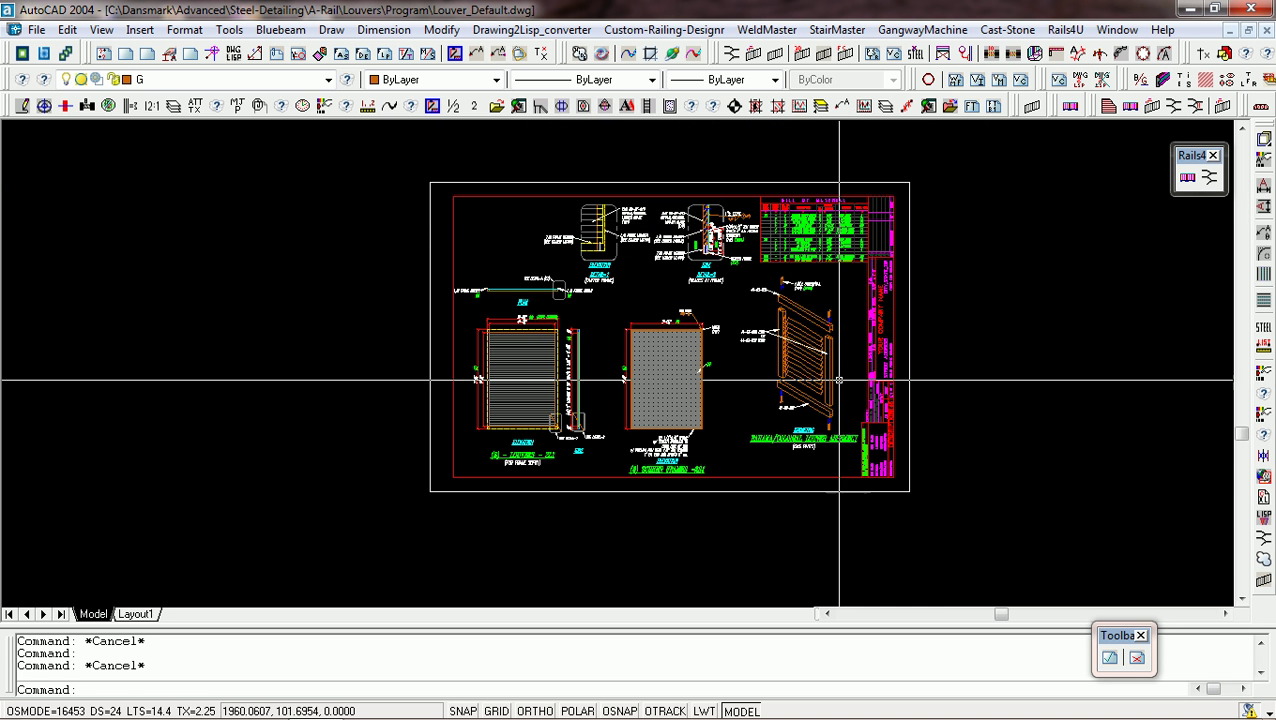
Examine the L/R frame mount angle, its piece mark (e) and the Detail-A callout in the plan view
scroll(565, 292, "up", 5)
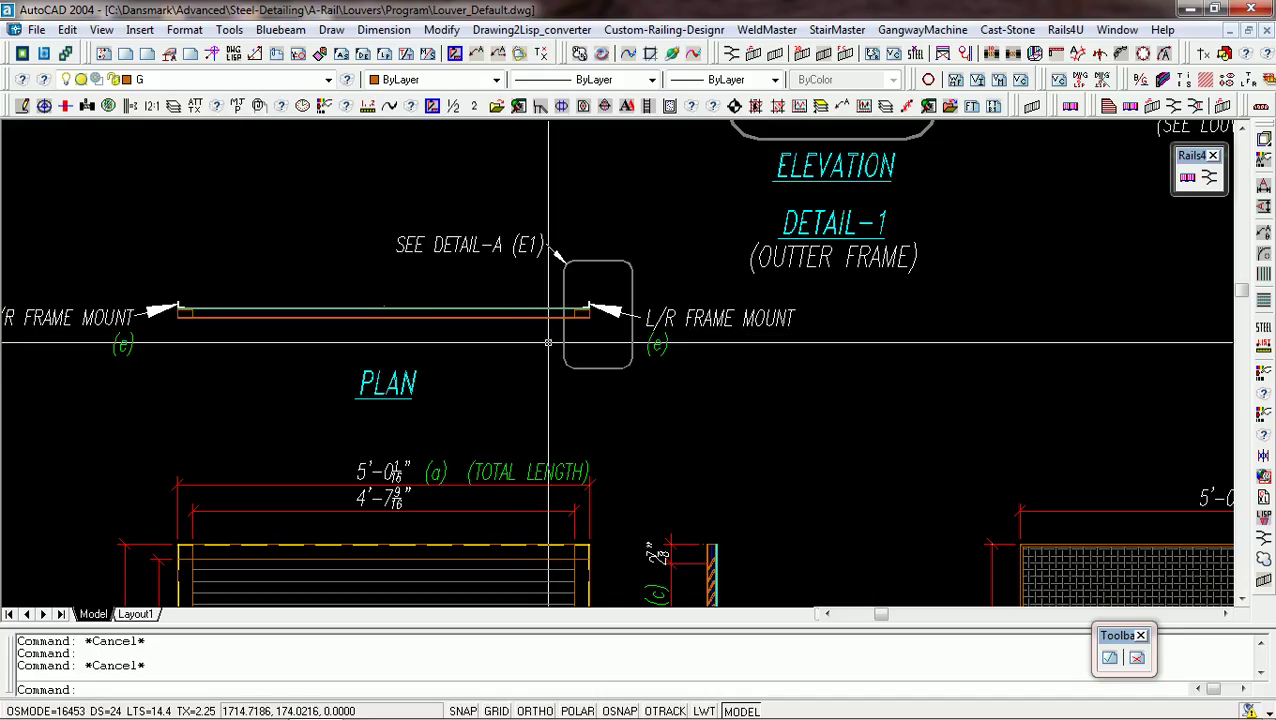
scroll(566, 369, "down", 2)
scroll(566, 369, "up", 6)
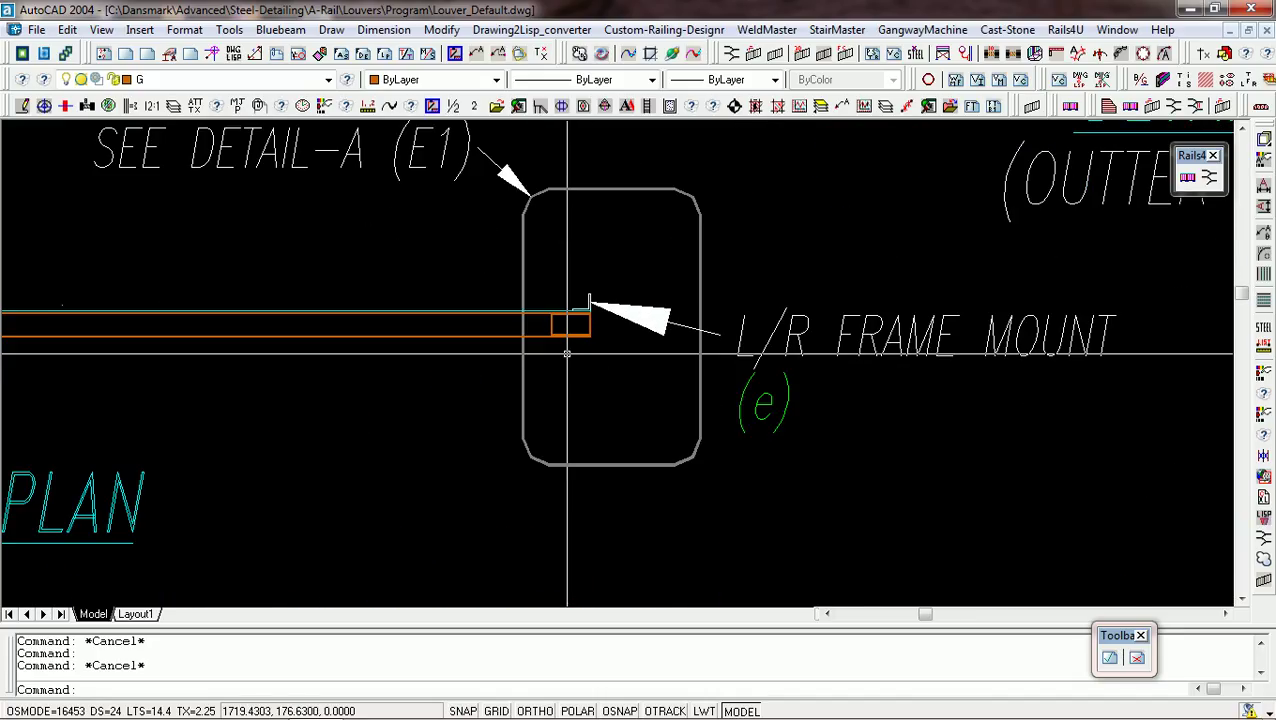
scroll(567, 354, "up", 1)
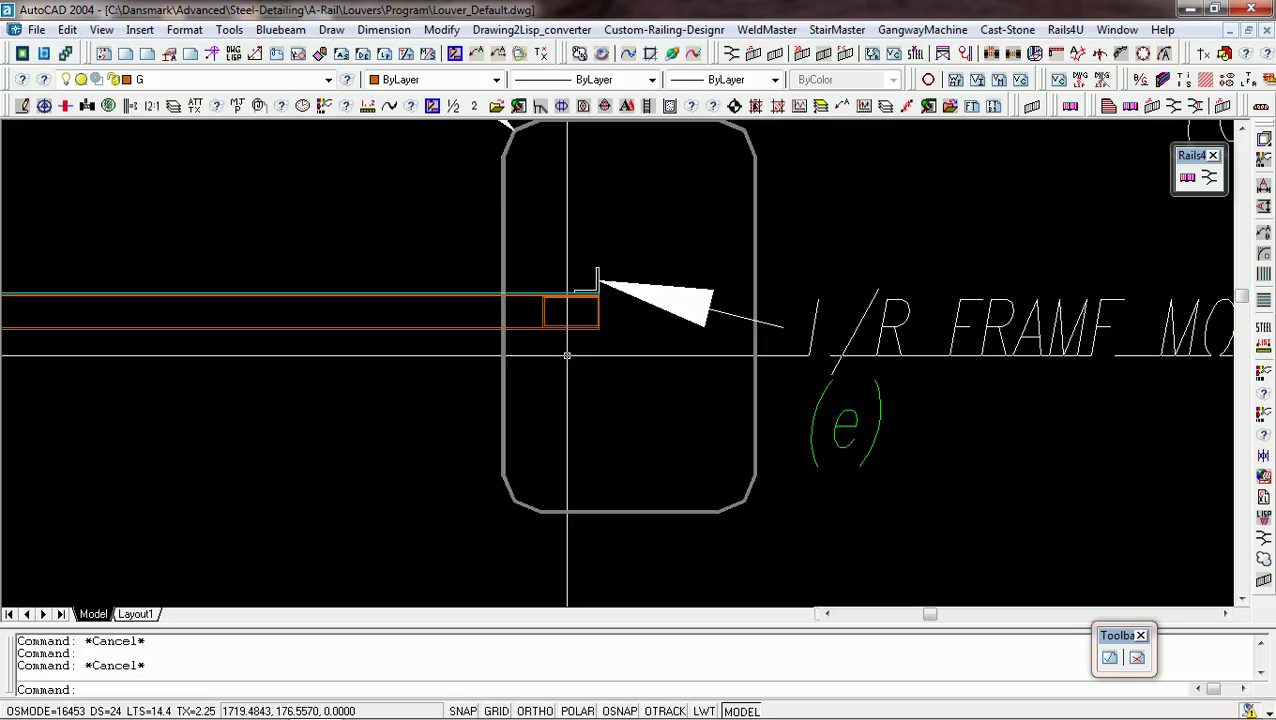
scroll(567, 355, "down", 1)
scroll(577, 358, "down", 8)
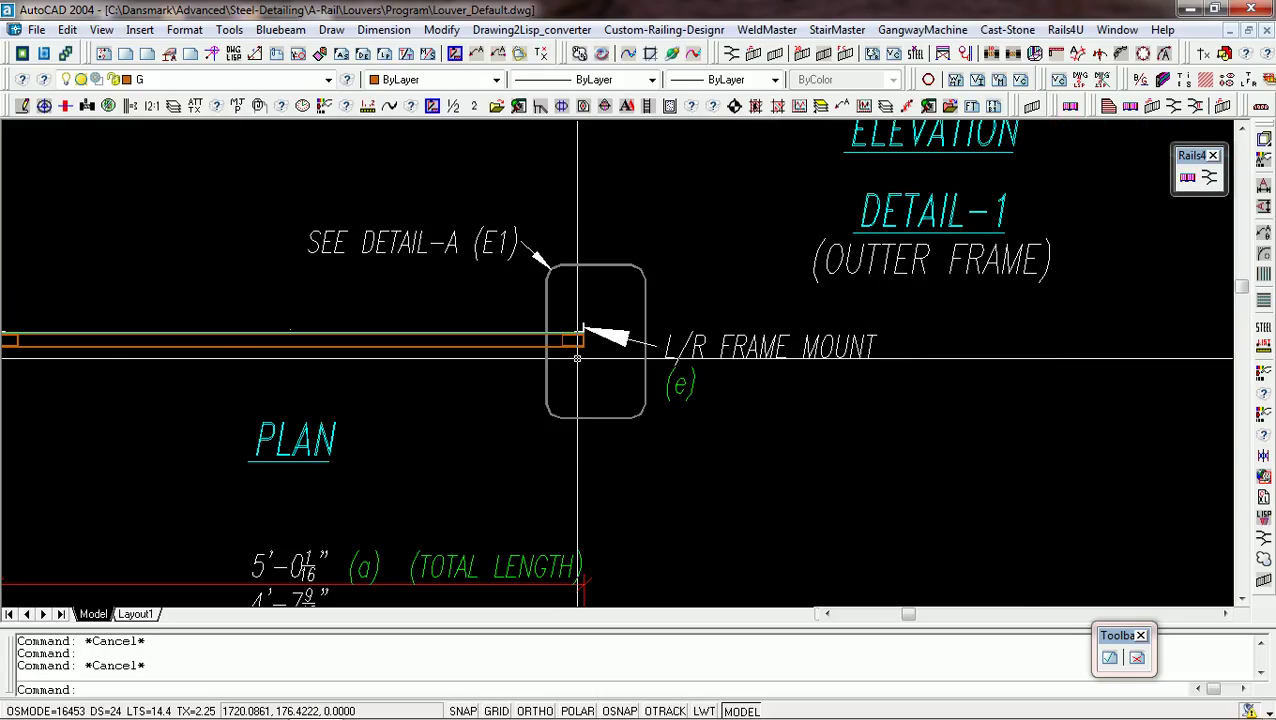
scroll(577, 358, "up", 5)
scroll(577, 358, "up", 3)
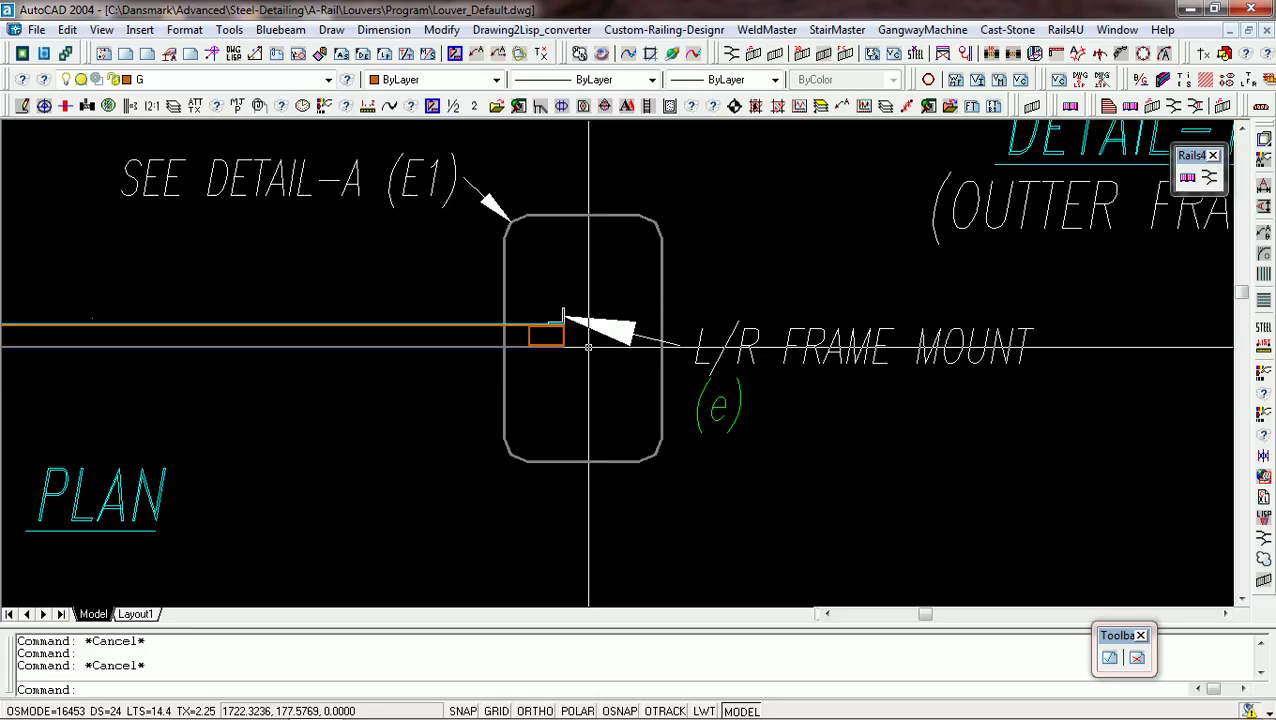
scroll(612, 347, "down", 2)
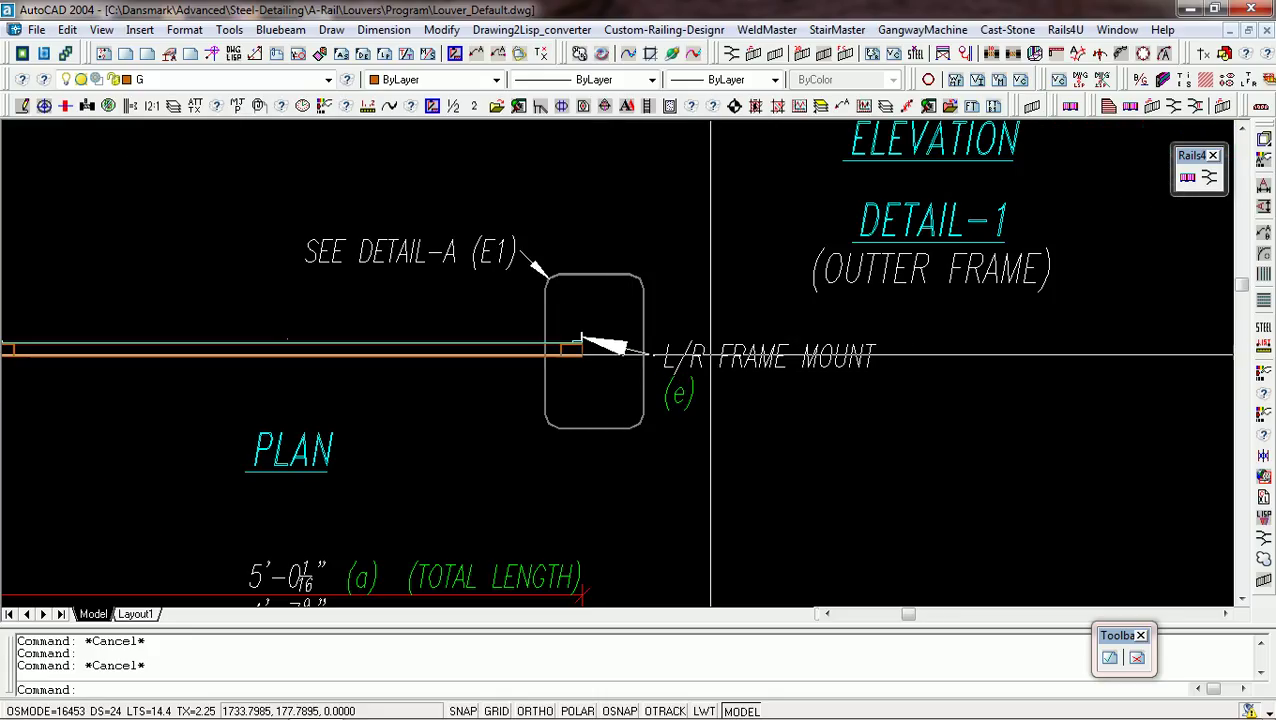
scroll(716, 374, "down", 3)
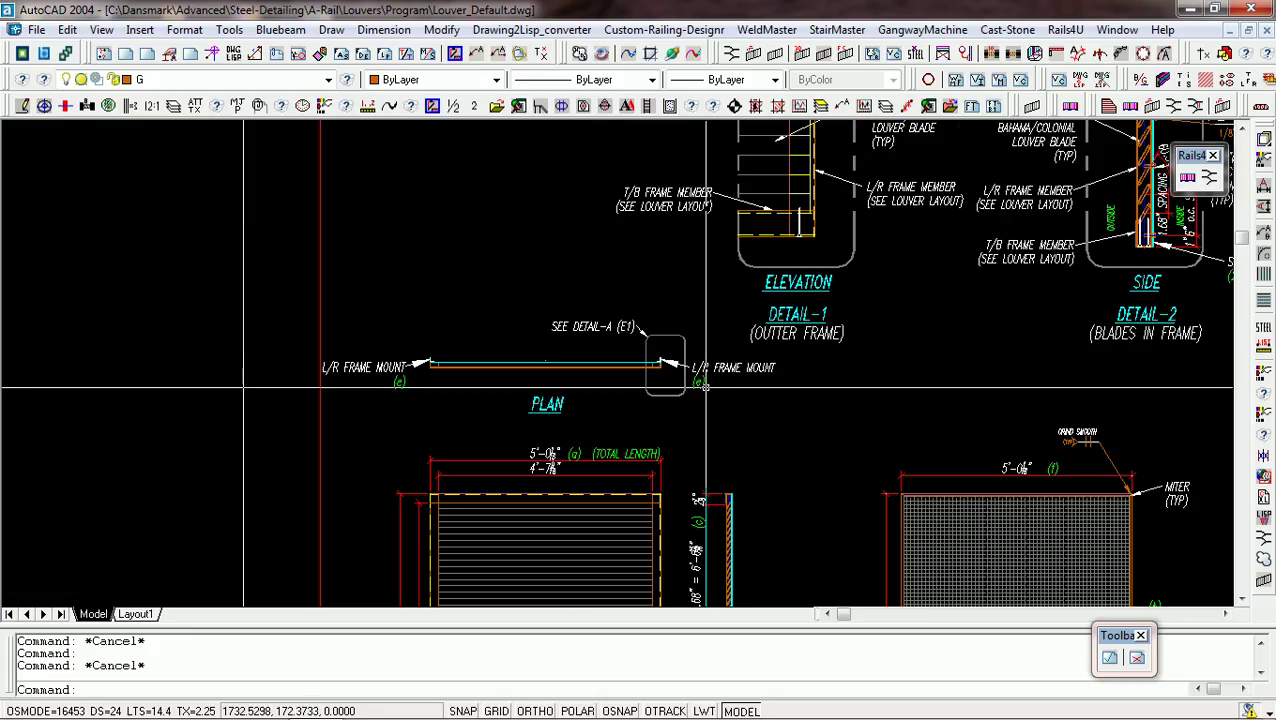
Look over the whole louver sheet and close the default louver drawing
scroll(670, 378, "down", 2)
scroll(680, 420, "up", 3)
scroll(530, 385, "down", 3)
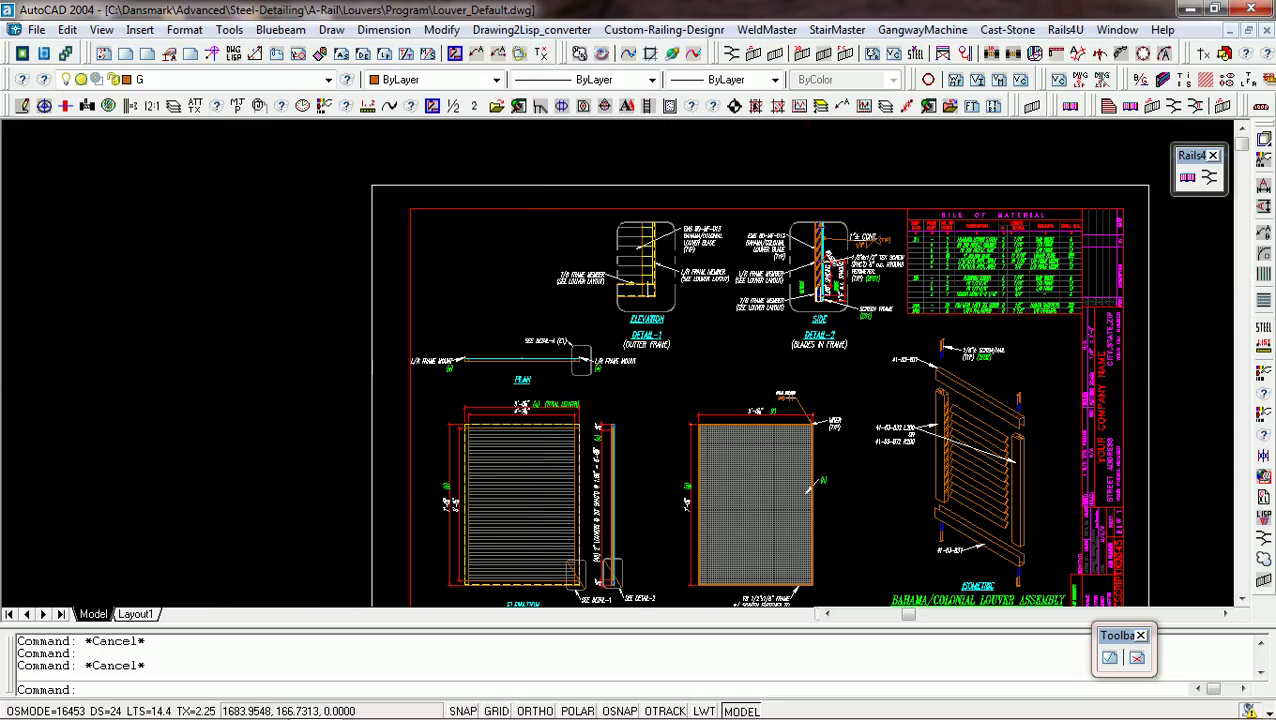
scroll(600, 421, "down", 2)
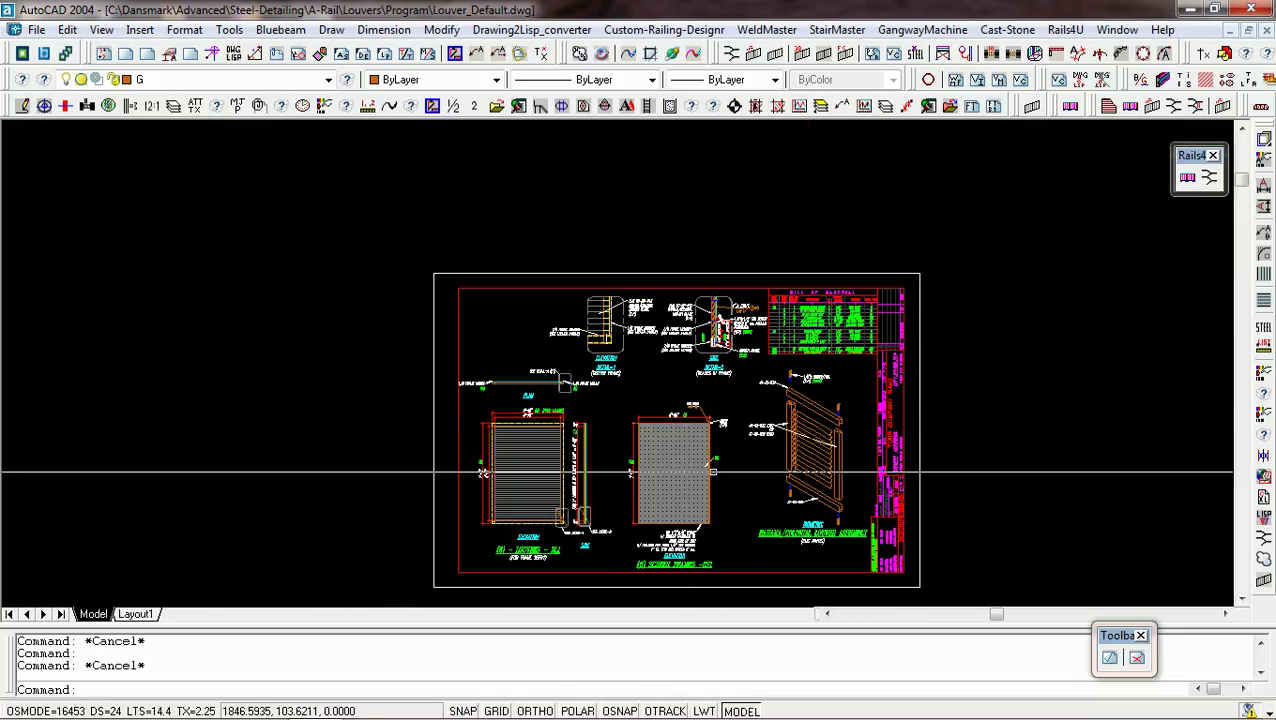
scroll(748, 576, "up", 2)
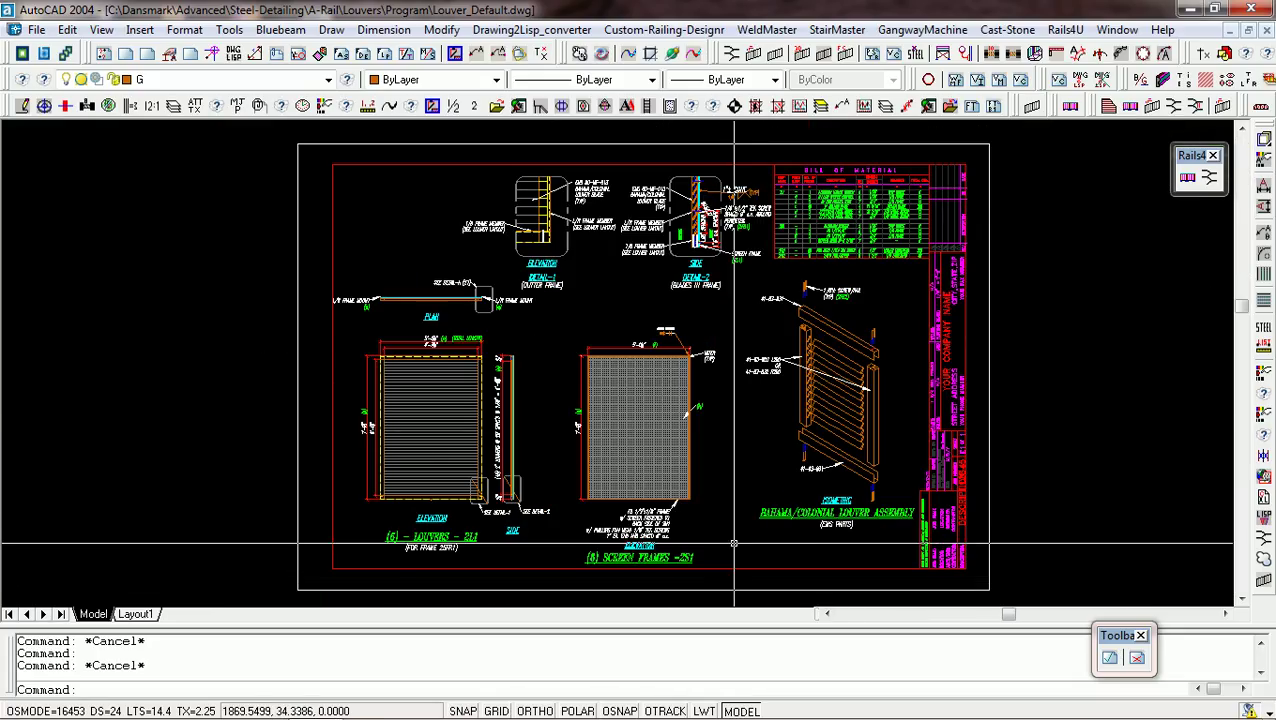
key("alt+f")
key("c")
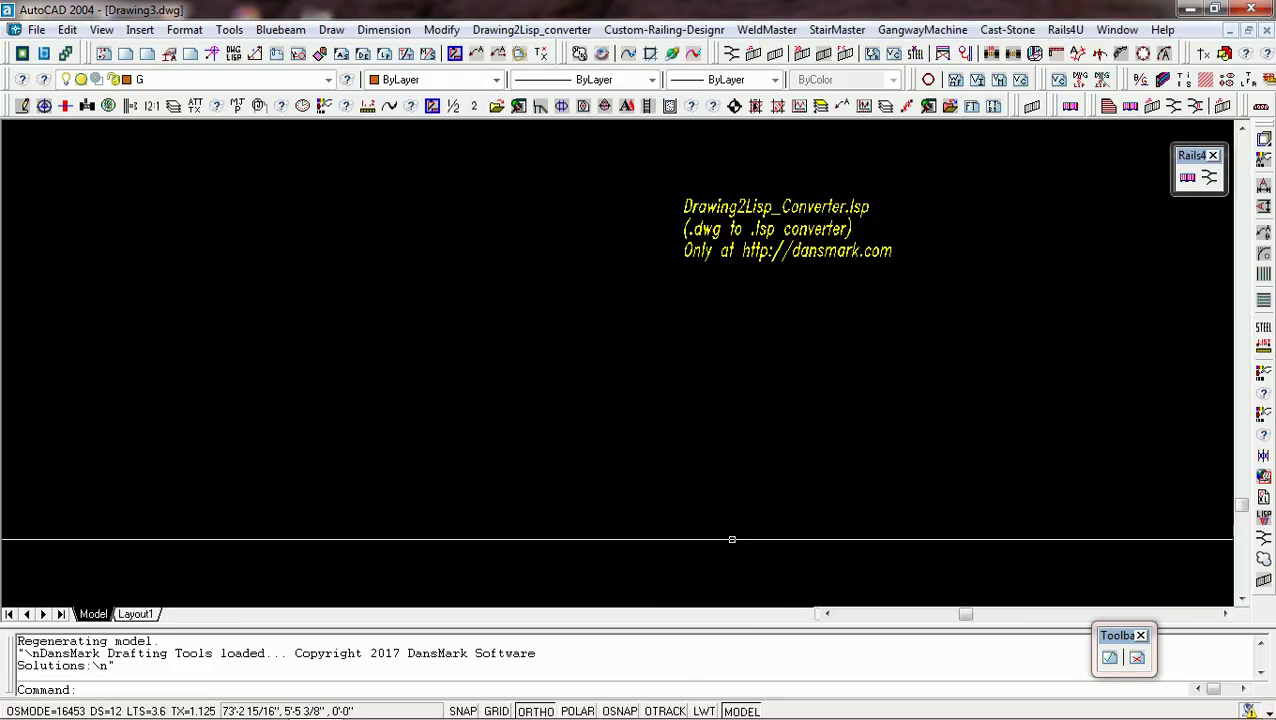
Open the Louver Designer and review its overall frame size, clearance and T/B frame settings
left_click(190, 53)
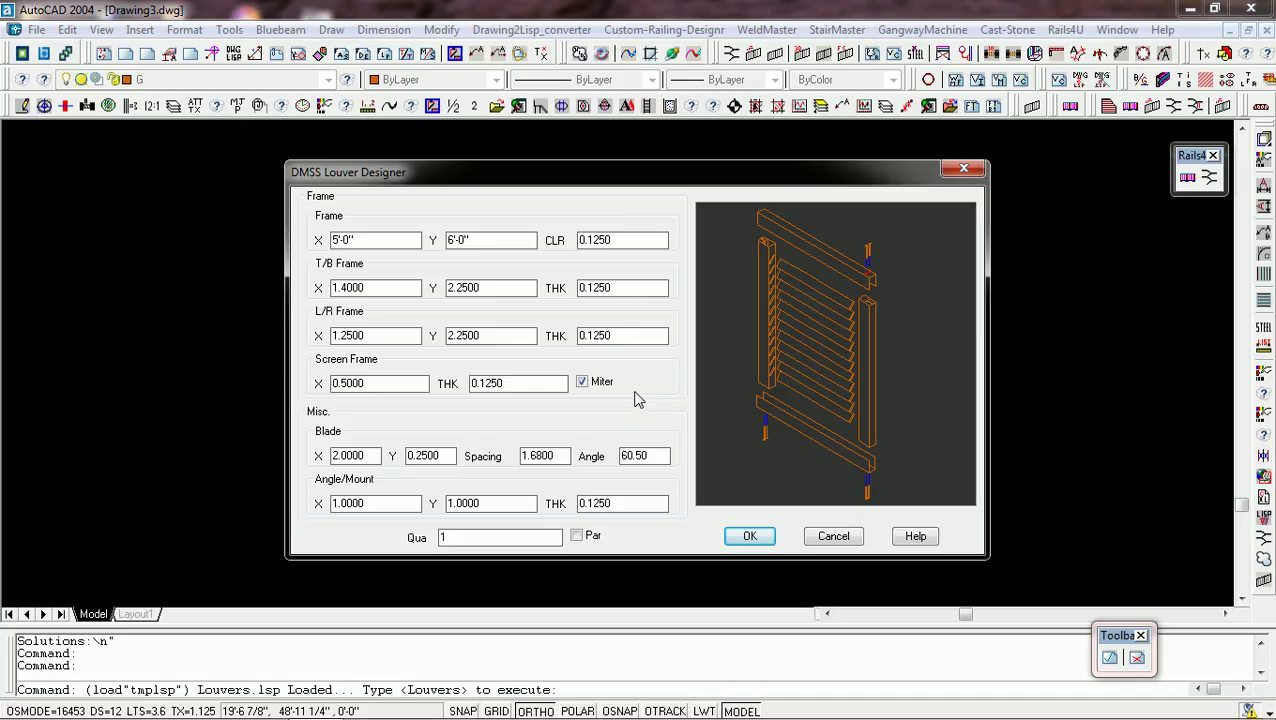
left_click_drag(361, 240, 226, 266)
left_click_drag(493, 239, 422, 253)
left_click_drag(624, 238, 560, 236)
left_click(624, 244)
left_click_drag(372, 287, 327, 289)
left_click(627, 284)
Review the screen frame, blade, spacing, angle, angle mount and quantity settings in the Louver Designer
left_click_drag(411, 384, 313, 386)
left_click(525, 383)
double_click(362, 455)
key("Tab")
double_click(554, 456)
double_click(659, 456)
left_click_drag(410, 503, 331, 513)
left_click_drag(498, 507, 428, 510)
left_click_drag(614, 503, 560, 508)
left_click_drag(488, 538, 441, 538)
left_click(521, 536)
Generate the 5'-0" by 6'-0" louver drawing without a center mullion and place its sheet below the yellow title text
left_click(828, 392)
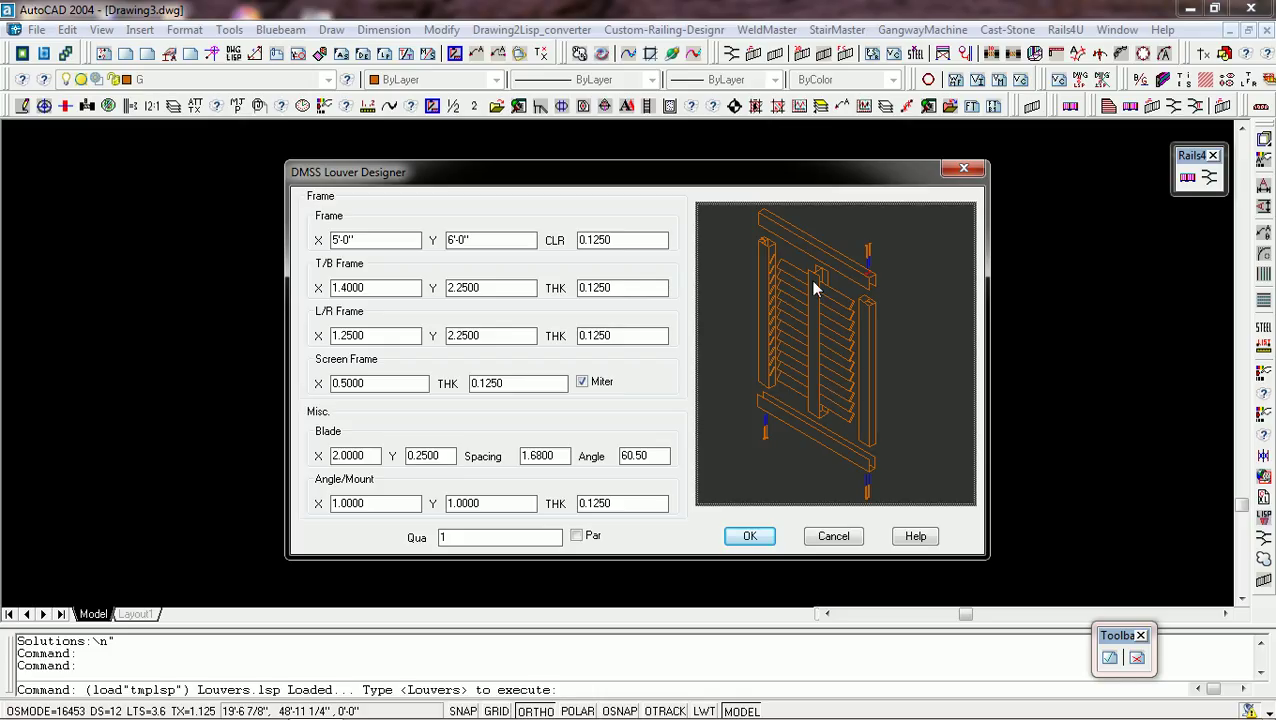
left_click(818, 425)
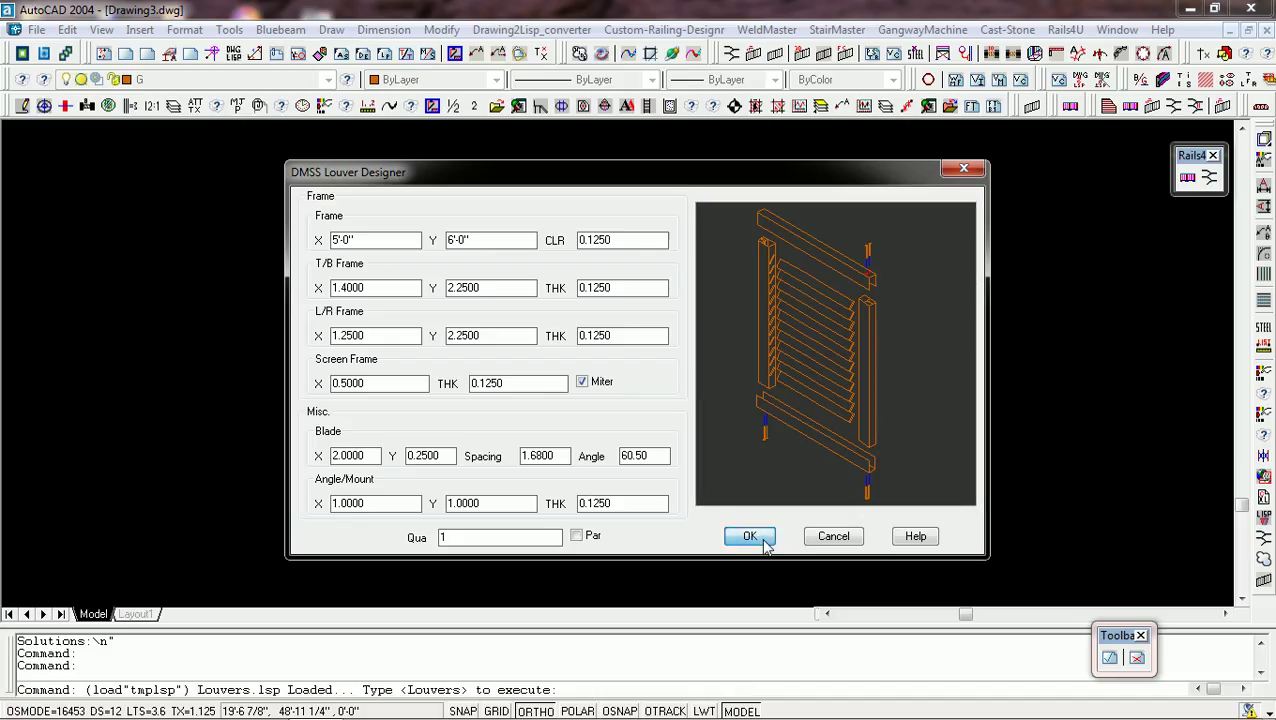
left_click(765, 544)
left_click(490, 455)
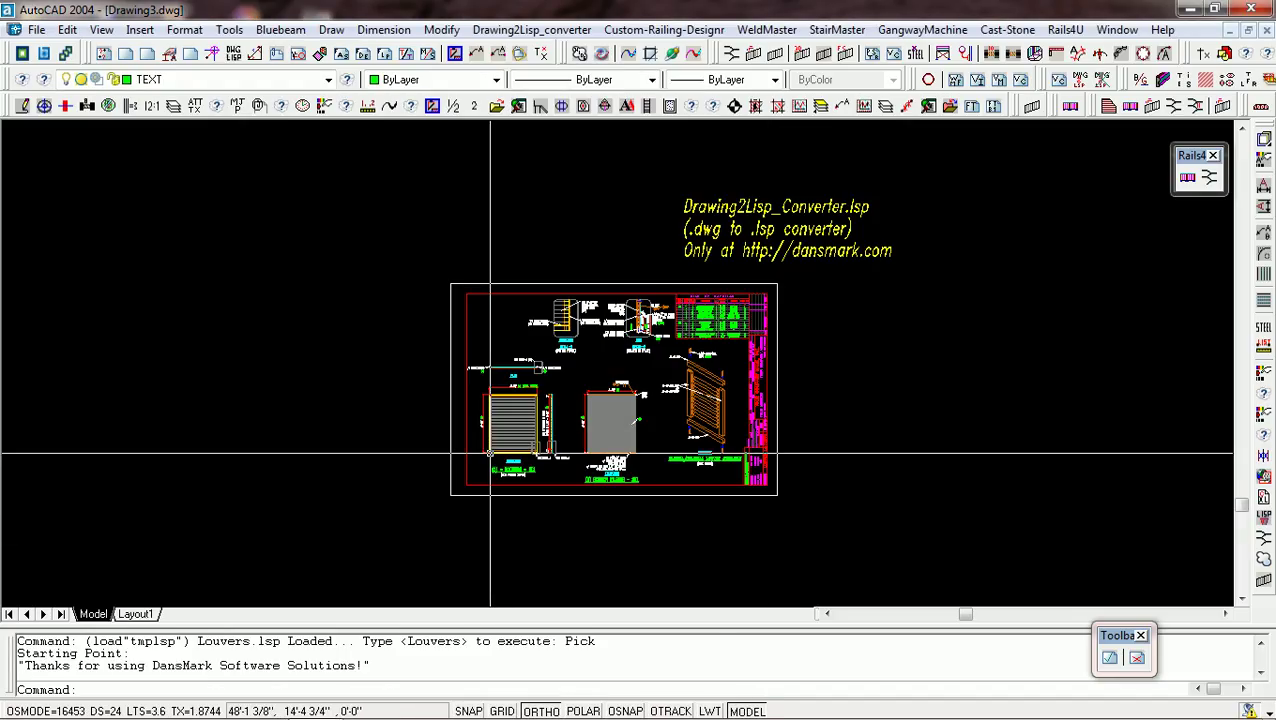
Generate a second 5'-0" by 6'-0" louver drawing with a center mullion and place it to the right of the first sheet
left_click(190, 53)
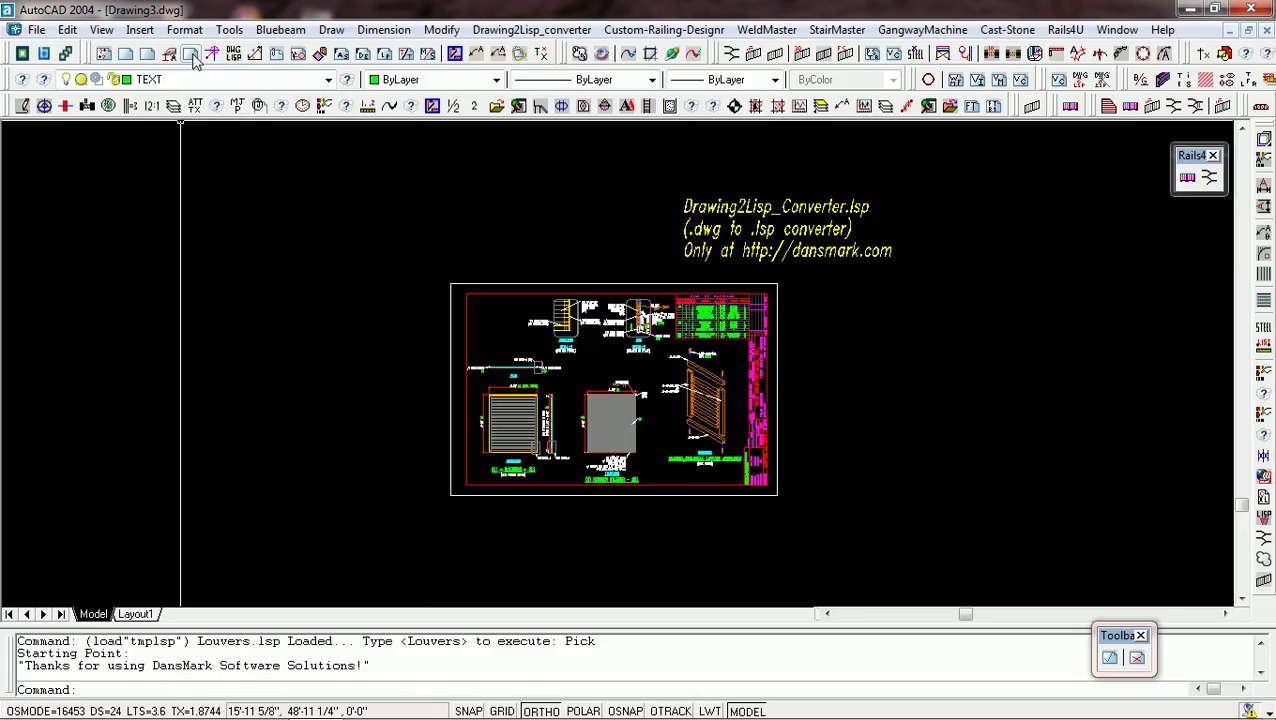
left_click(796, 402)
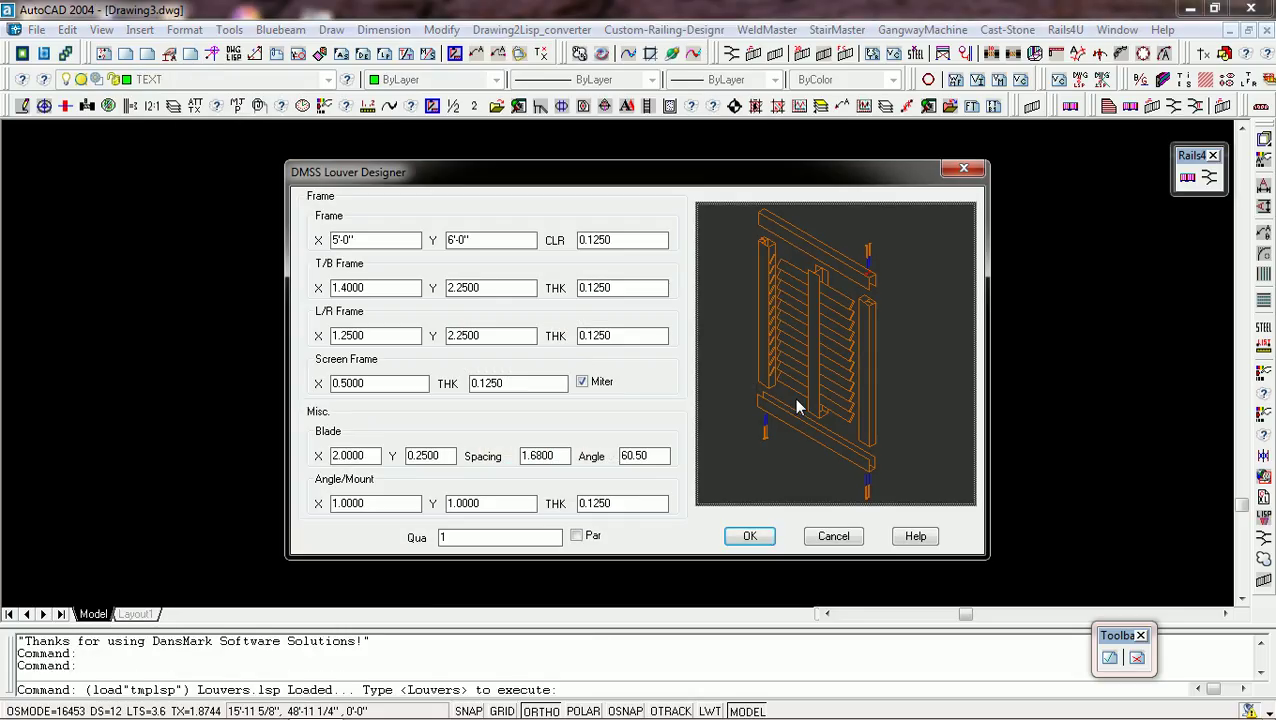
left_click(750, 537)
left_click(801, 502)
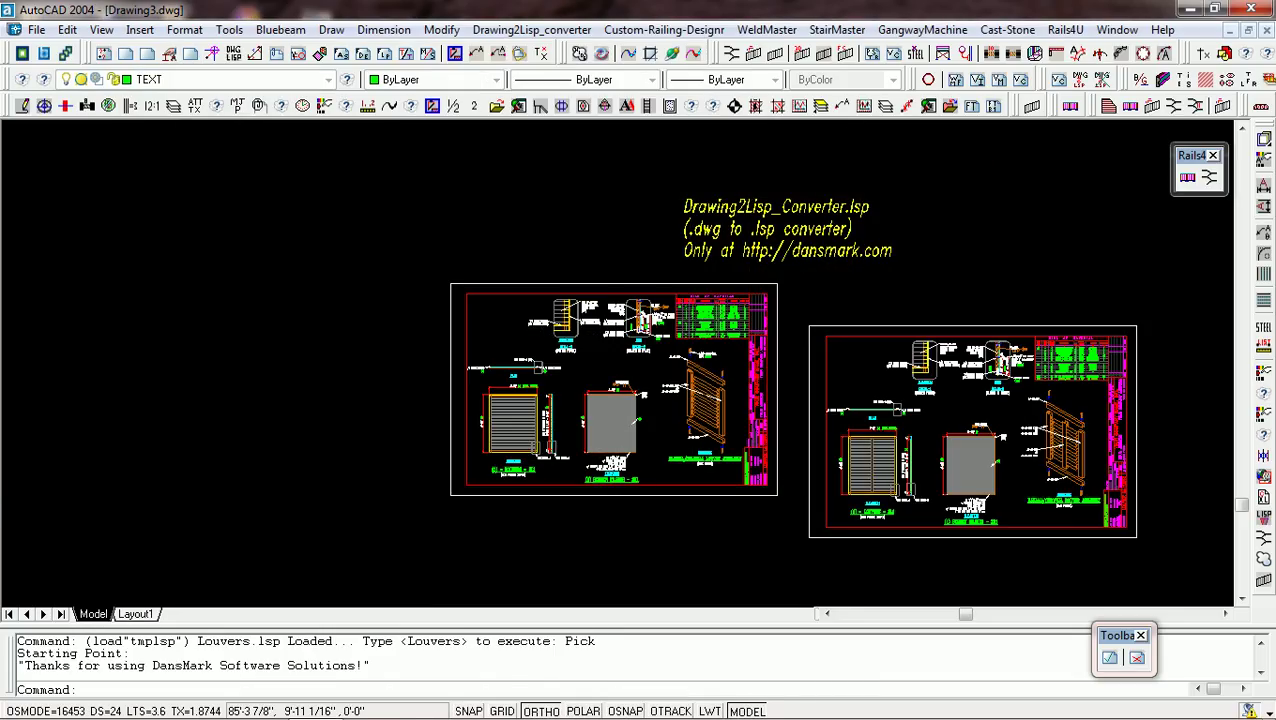
Examine the center mullion in the elevation and isometric view of the second louver sheet against the first sheet
scroll(790, 470, "down", 3)
scroll(745, 466, "up", 5)
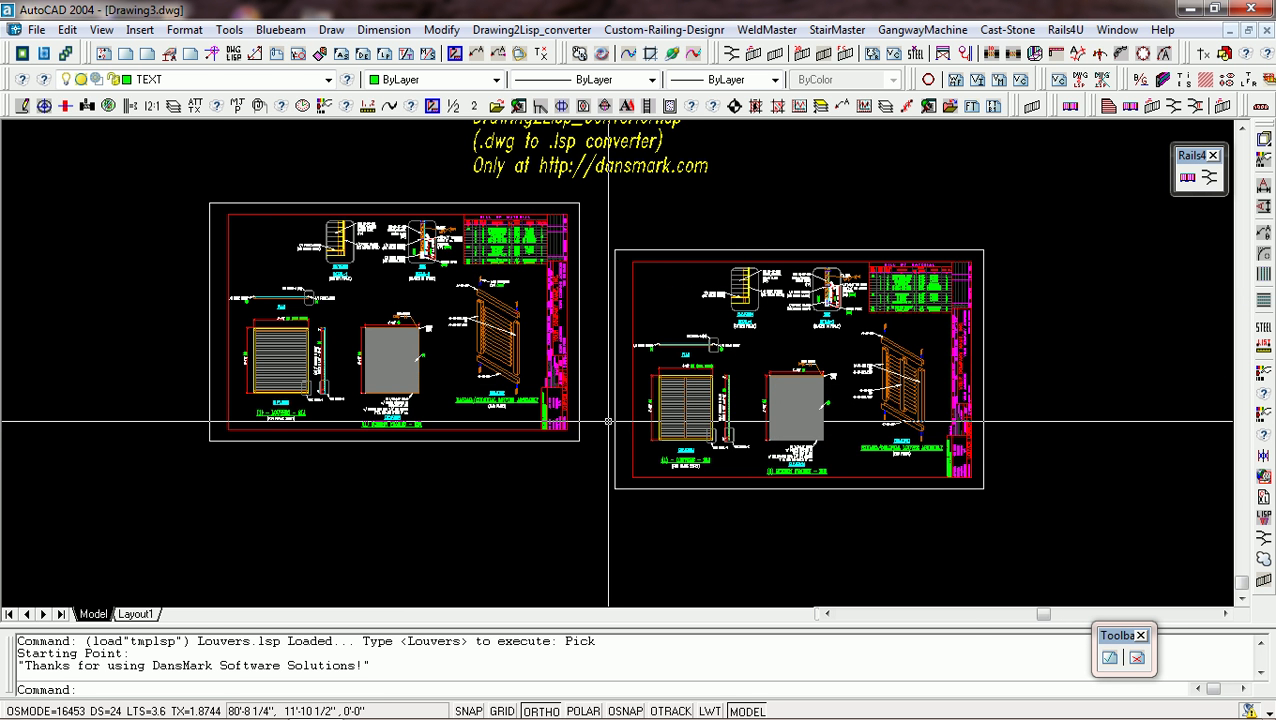
scroll(693, 414, "up", 5)
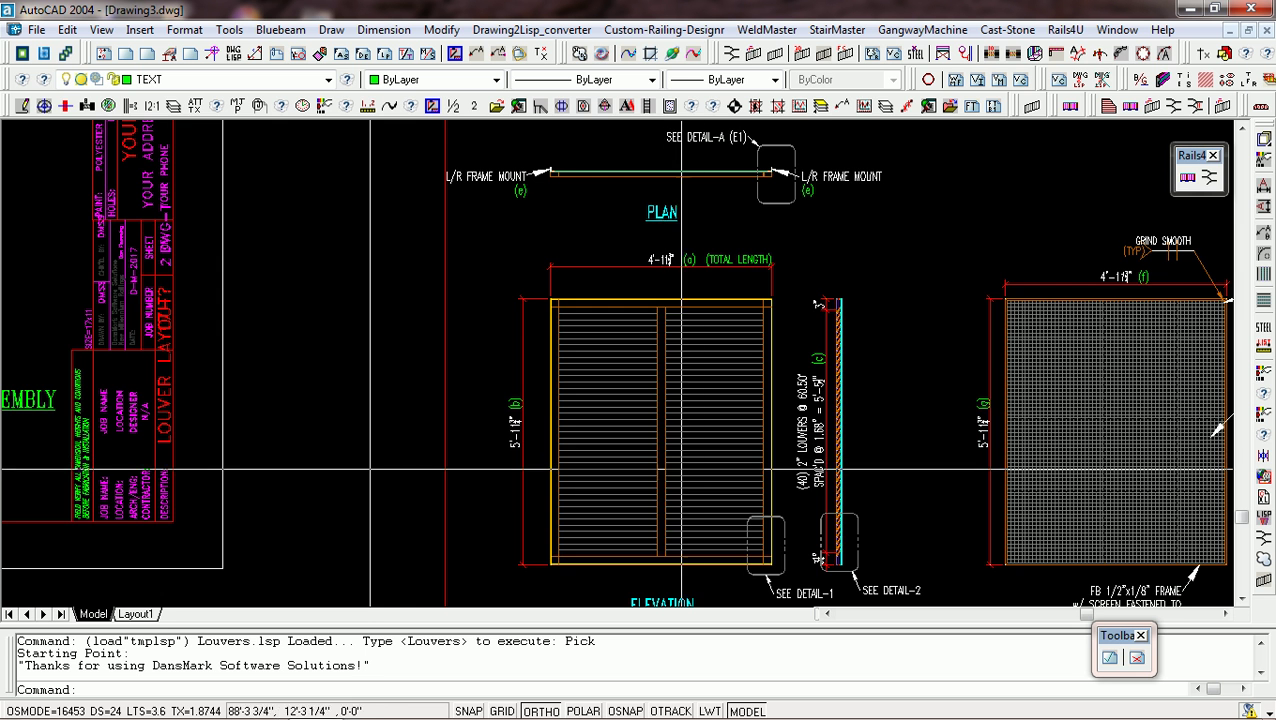
scroll(680, 460, "down", 2)
scroll(668, 452, "up", 2)
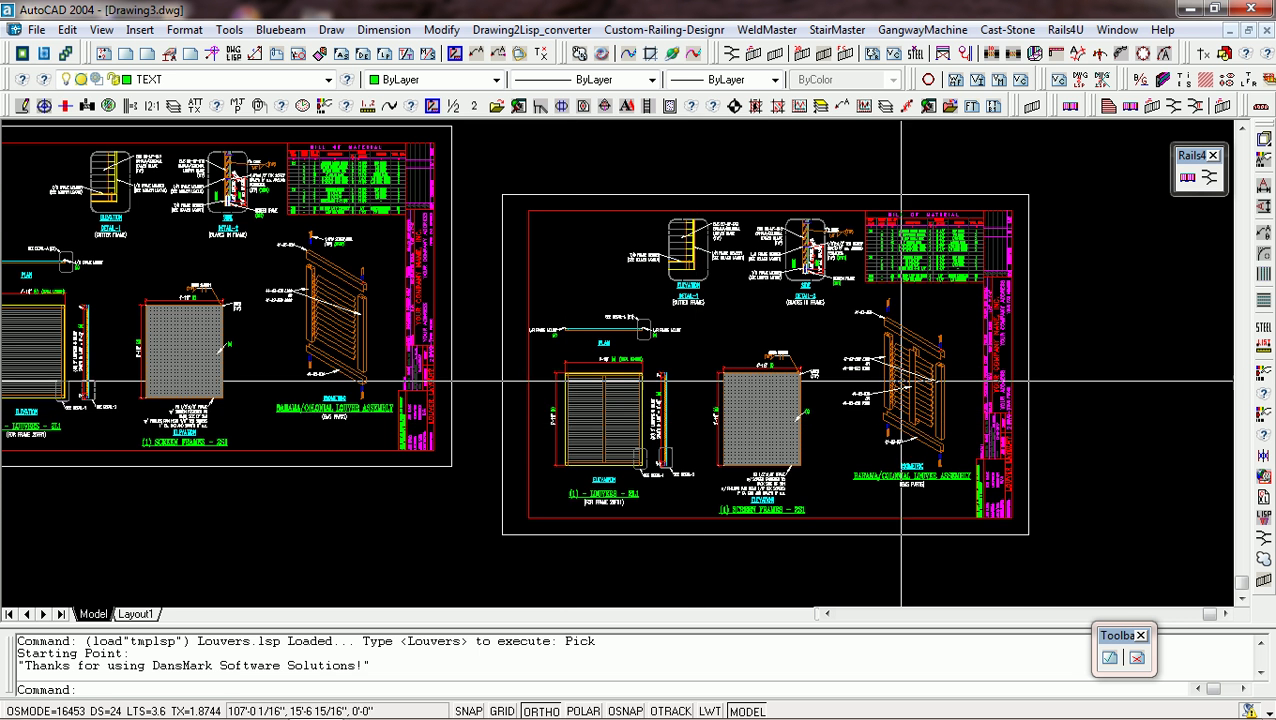
scroll(922, 366, "up", 2)
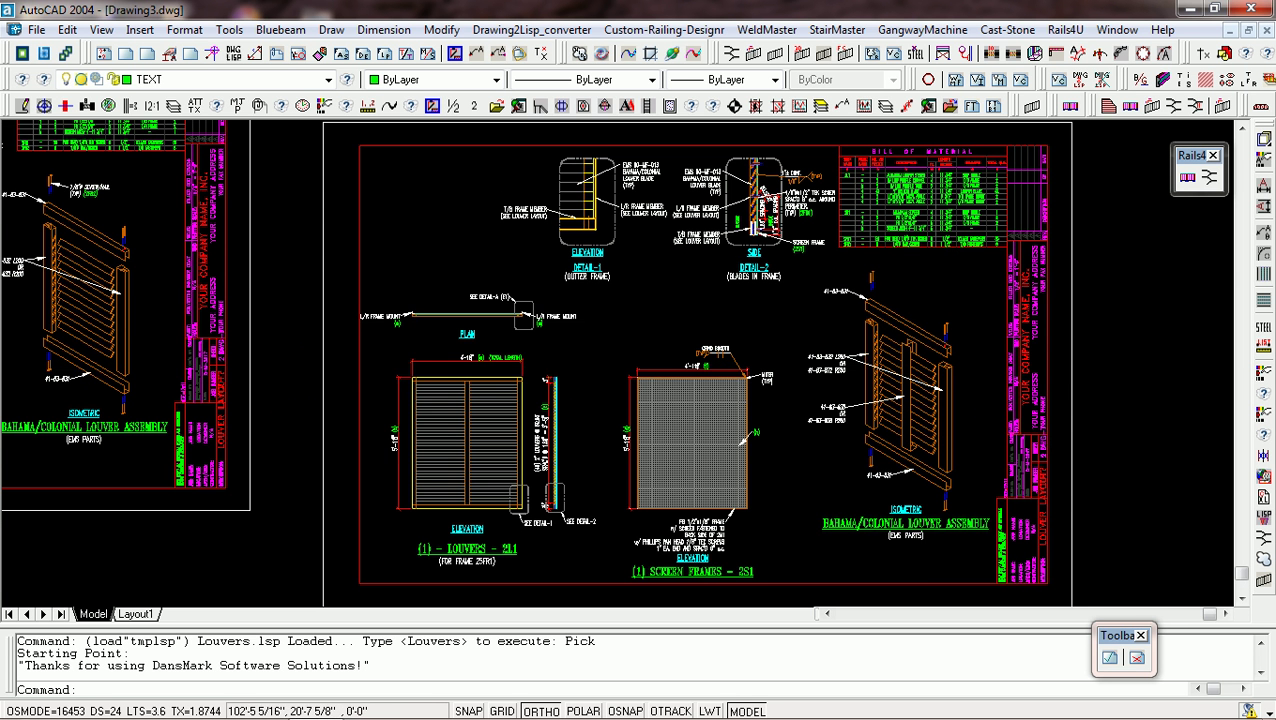
scroll(795, 300, "down", 6)
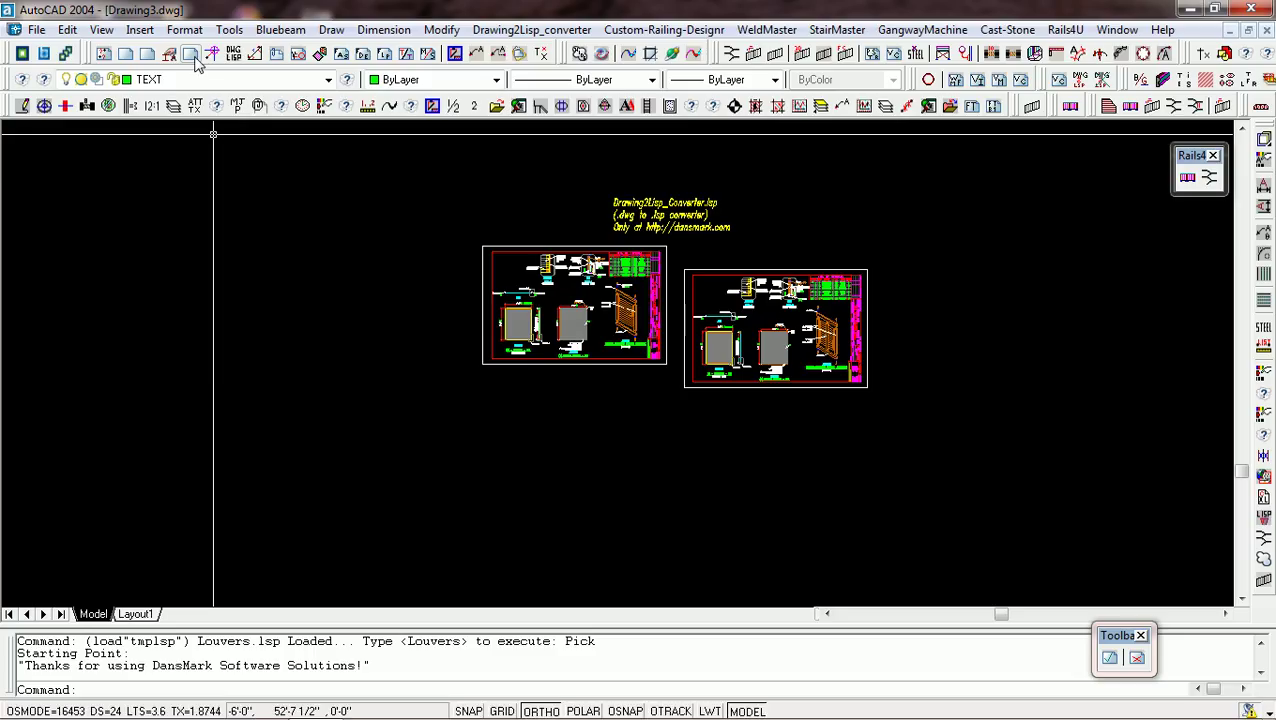
Reopen the Louver Designer and review the frame width, height, clearance and T/B frame dimensions
left_click(195, 57)
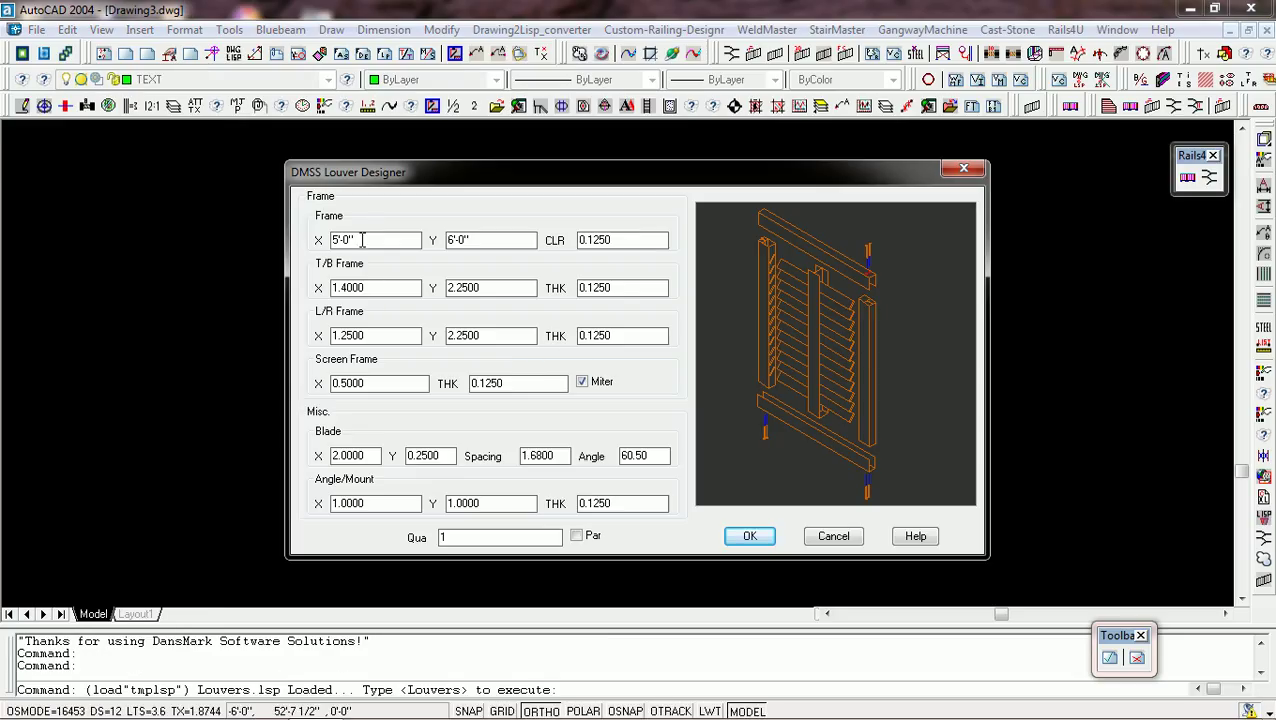
double_click(362, 240)
double_click(453, 241)
double_click(622, 240)
double_click(338, 290)
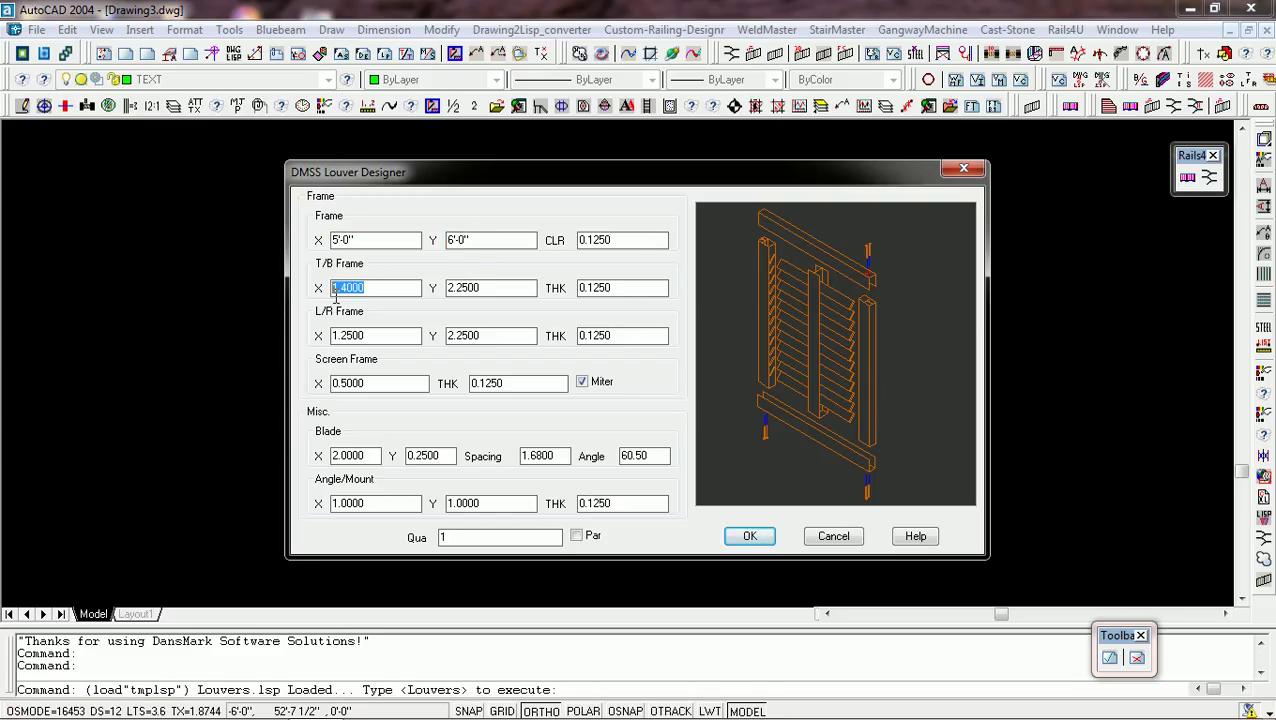
double_click(488, 288)
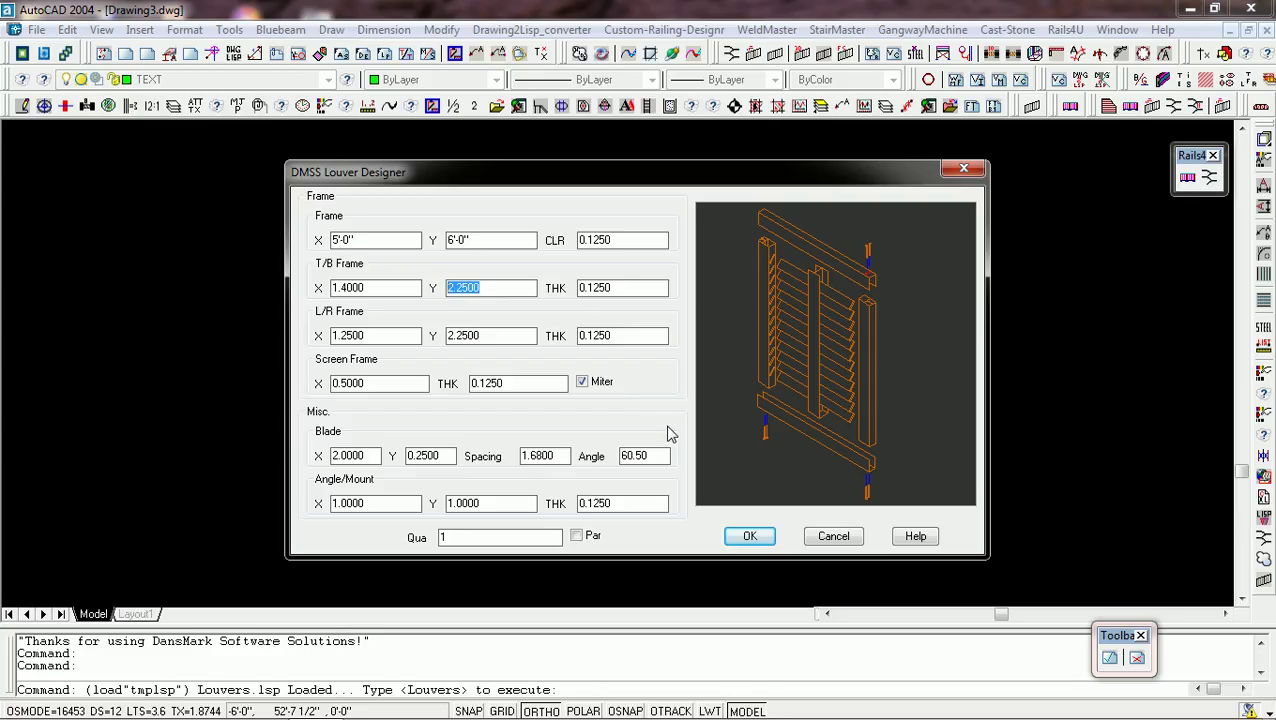
Generate a third louver drawing without the center mullion, with a quantity of 22, and place it below the second sheet
left_click(783, 455)
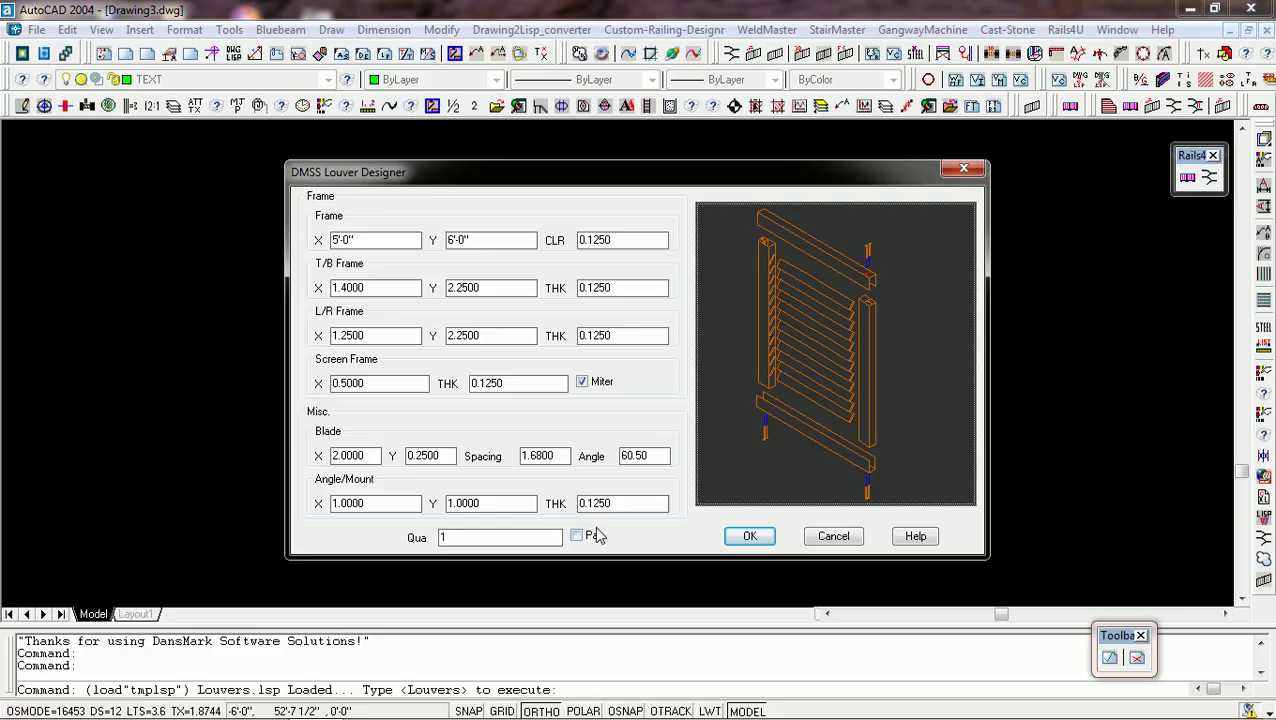
double_click(475, 540)
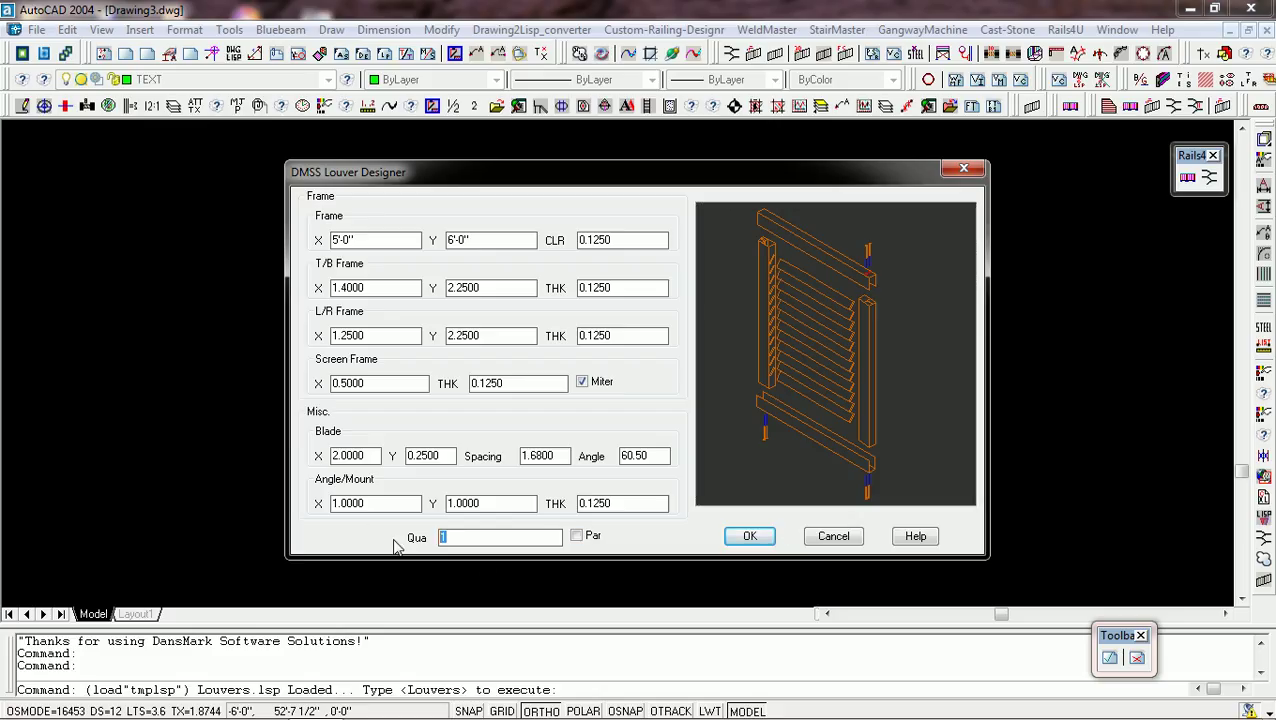
type("10")
left_click(757, 540)
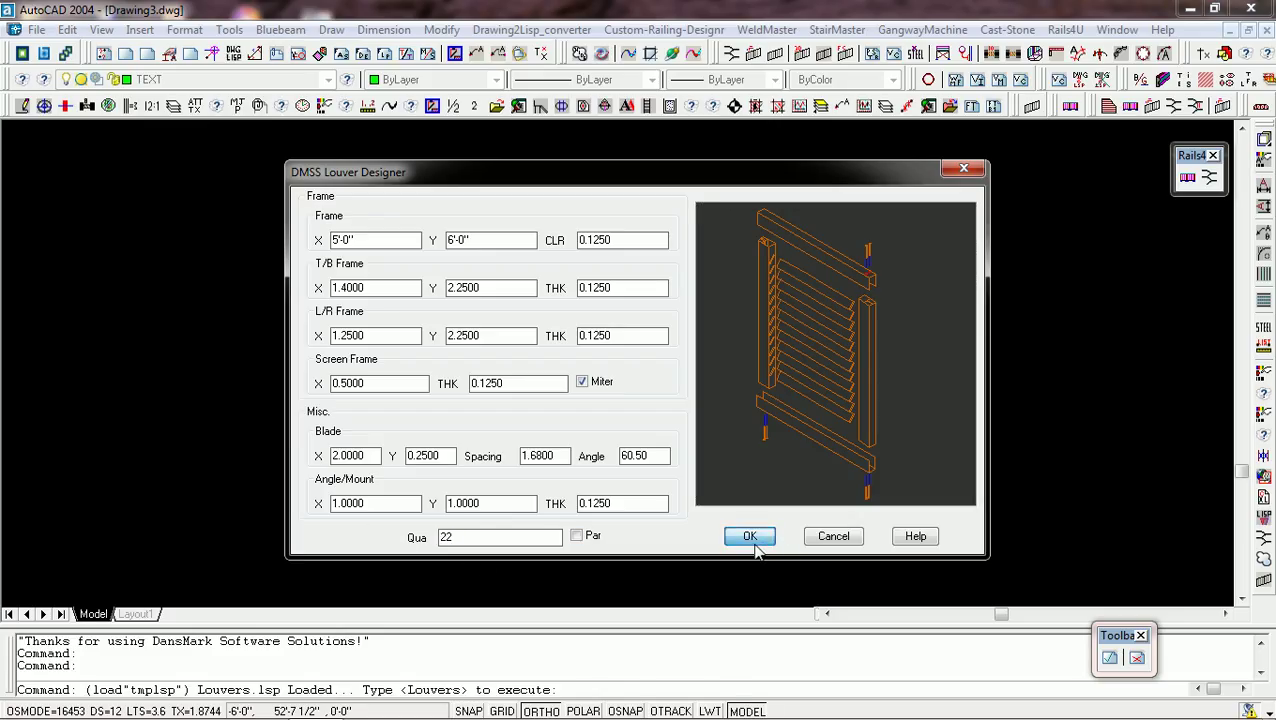
left_click(750, 500)
scroll(925, 325, "up", 6)
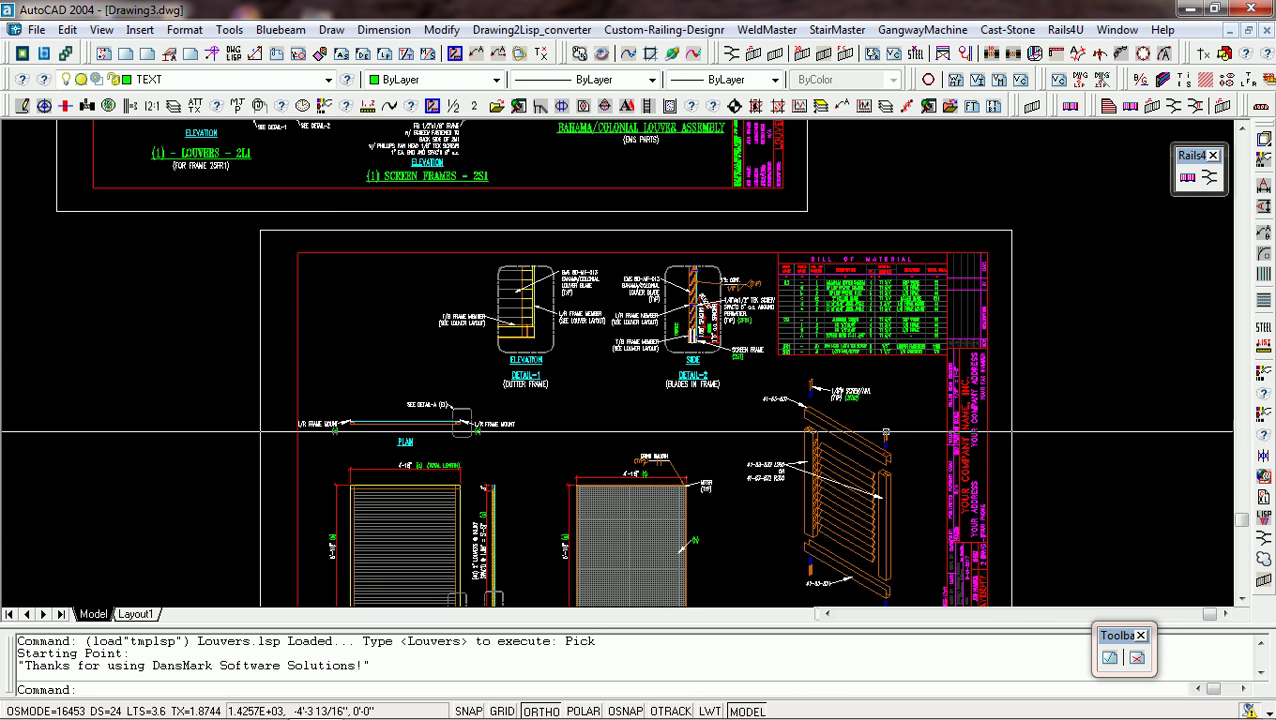
Examine the total quantities in the third louver sheet's bill of material, along with its details, elevations and isometric view
scroll(925, 325, "up", 3)
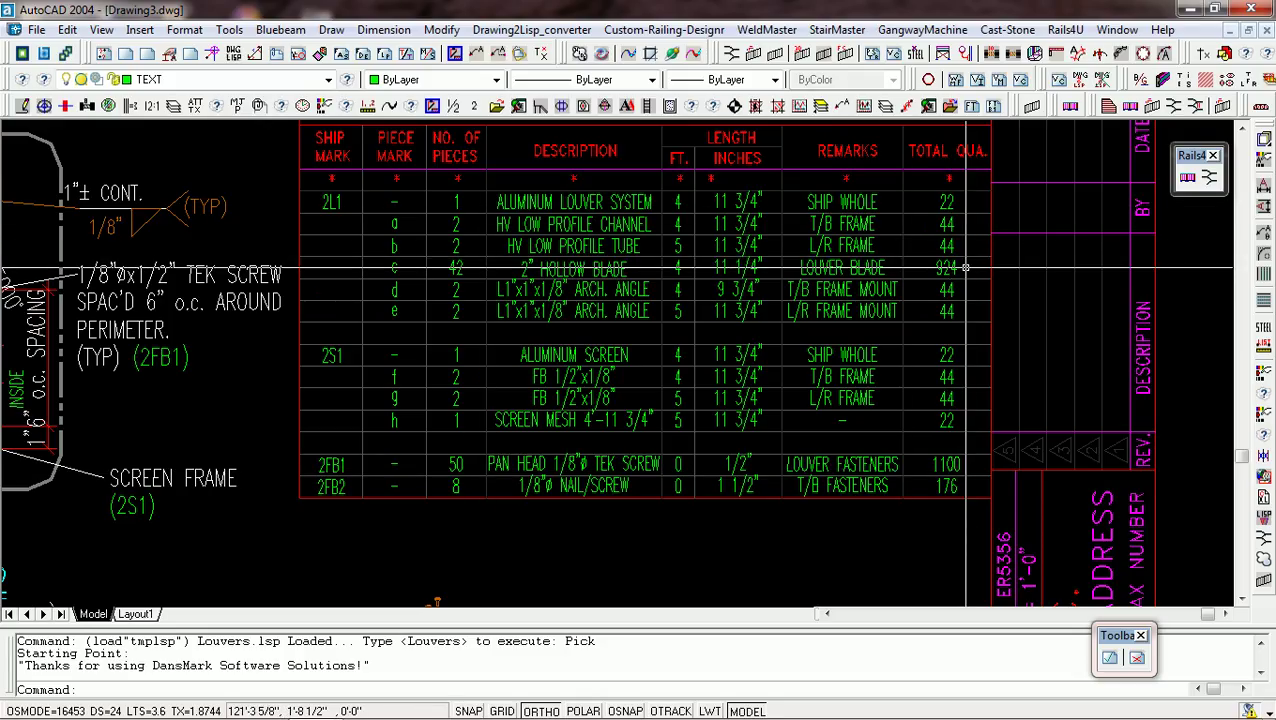
scroll(940, 288, "down", 2)
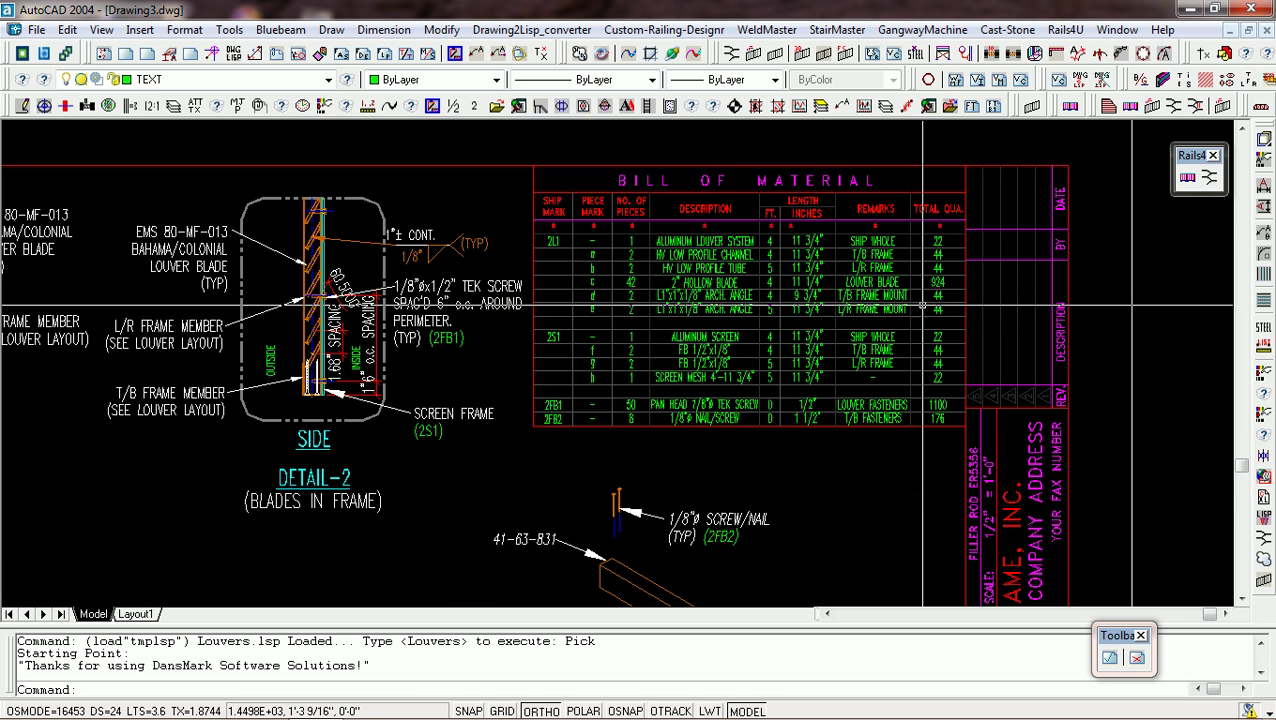
scroll(748, 296, "down", 4)
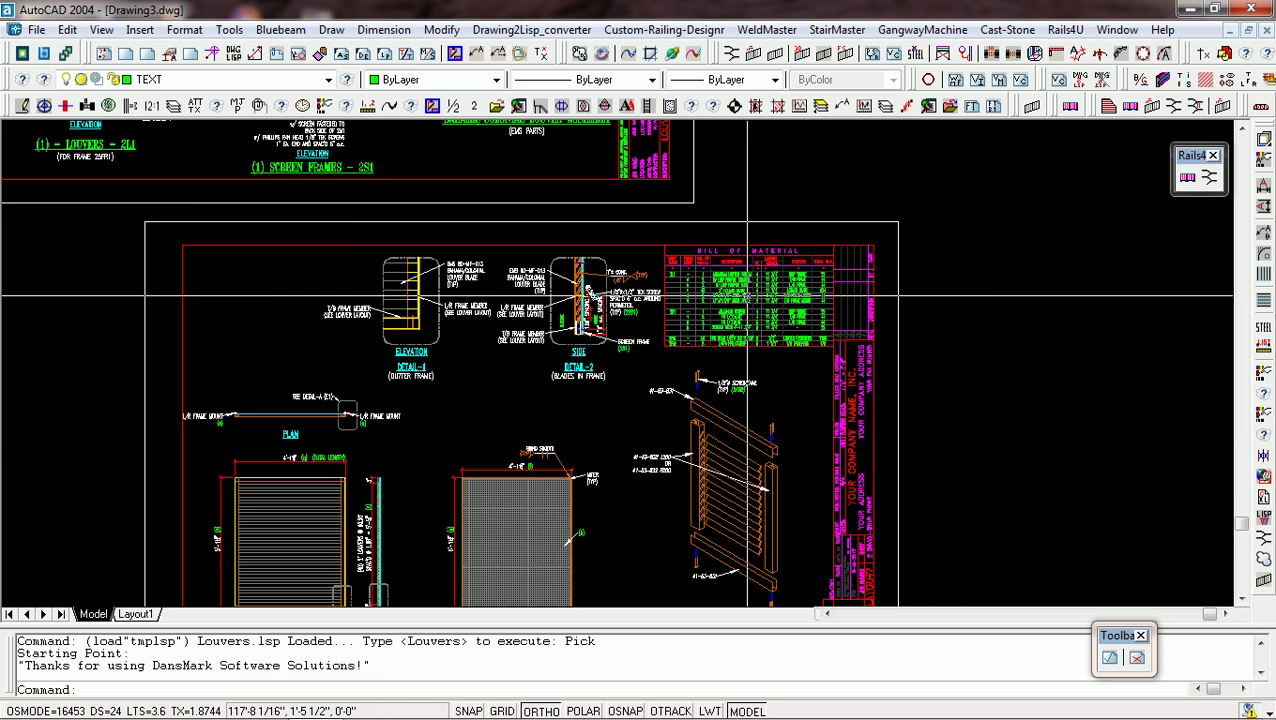
scroll(698, 270, "down", 2)
scroll(727, 290, "up", 3)
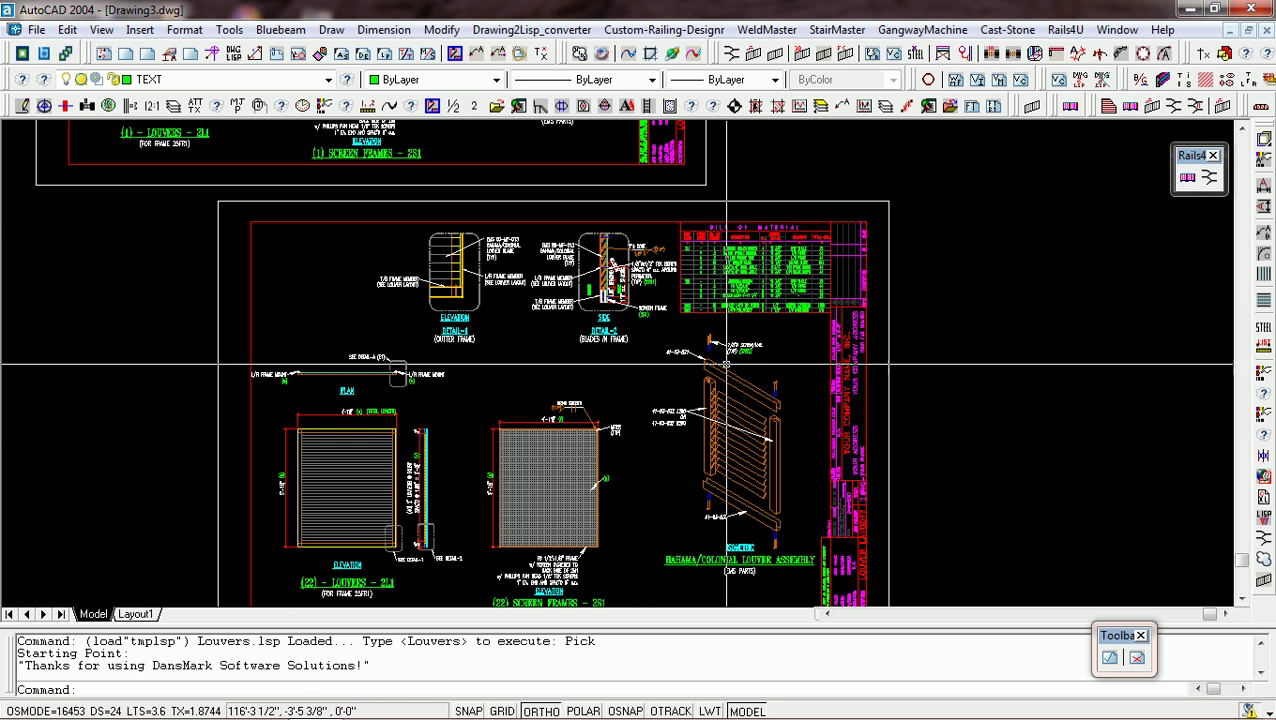
scroll(680, 408, "down", 2)
scroll(680, 408, "up", 2)
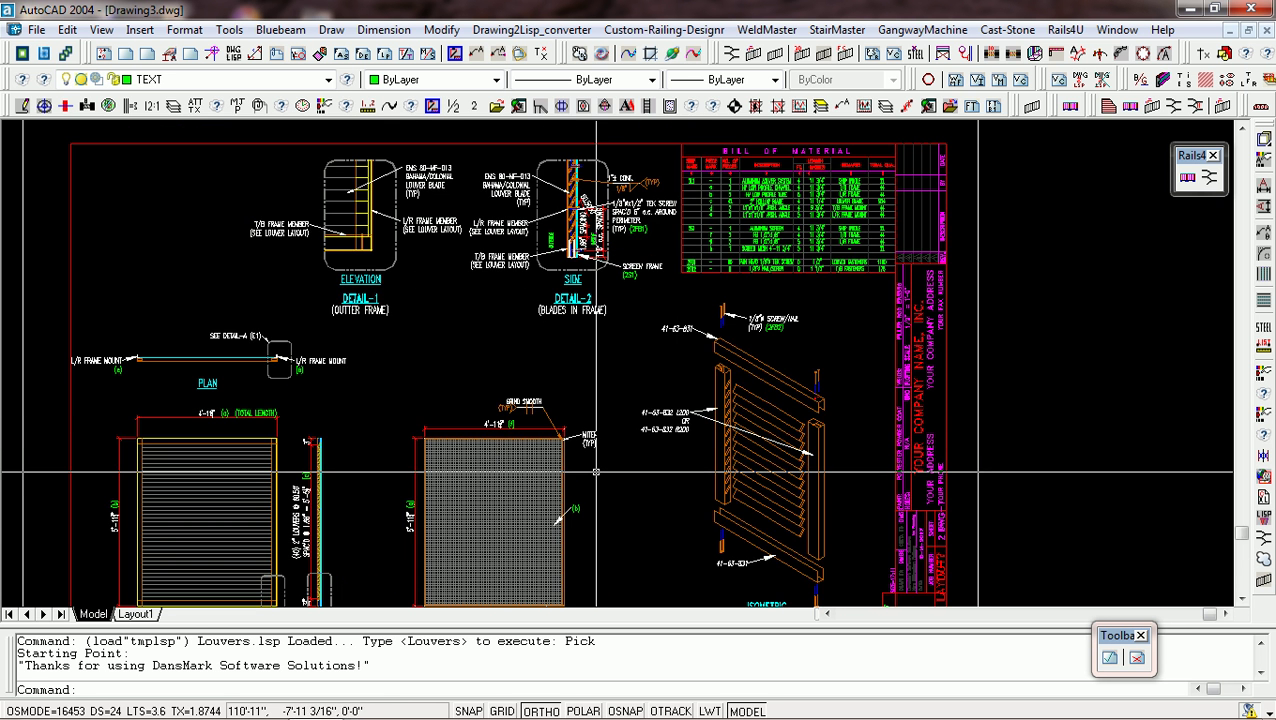
scroll(595, 466, "down", 2)
Review the three generated louver sheets together with the Drawing2Lisp converter note above them
scroll(595, 460, "down", 4)
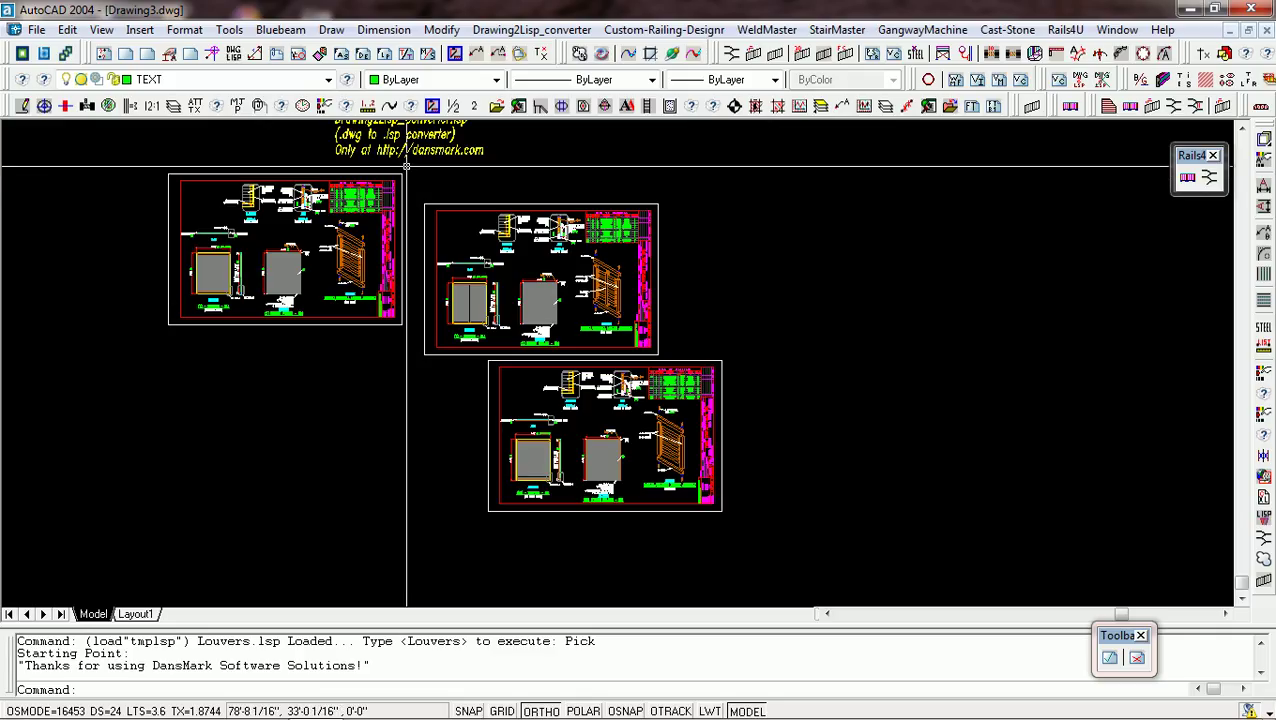
scroll(675, 285, "down", 3)
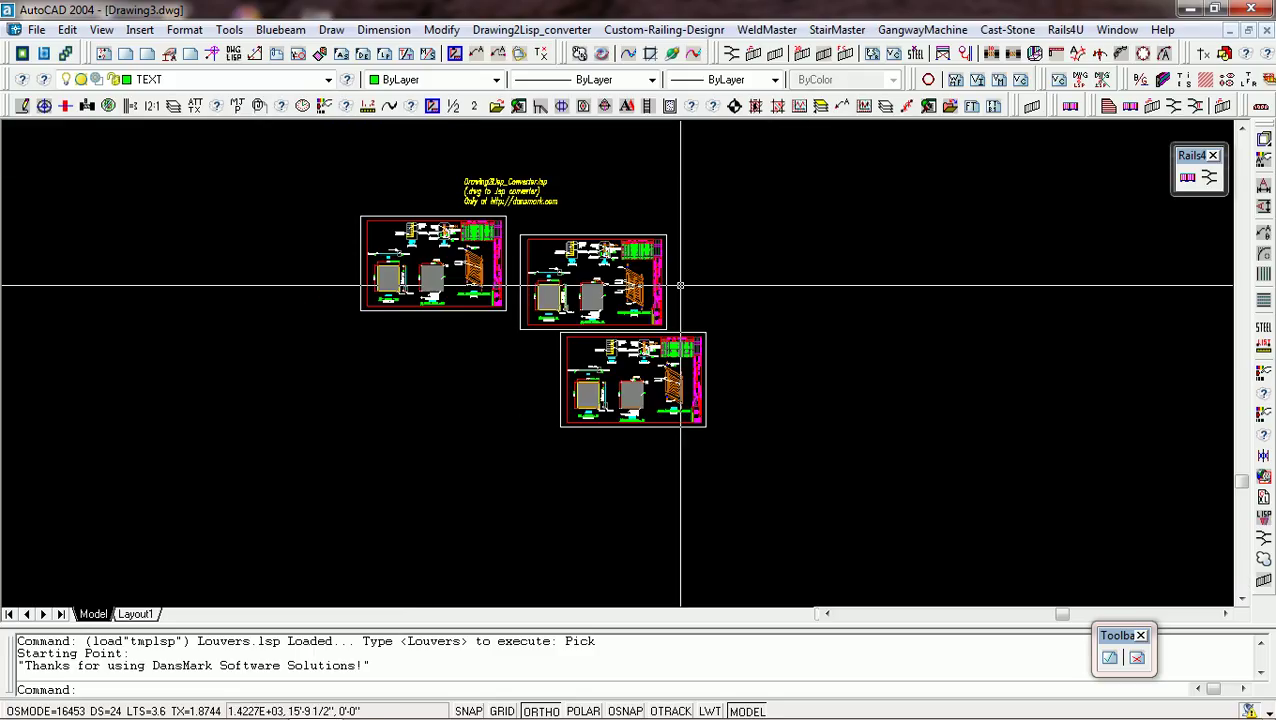
scroll(505, 187, "up", 2)
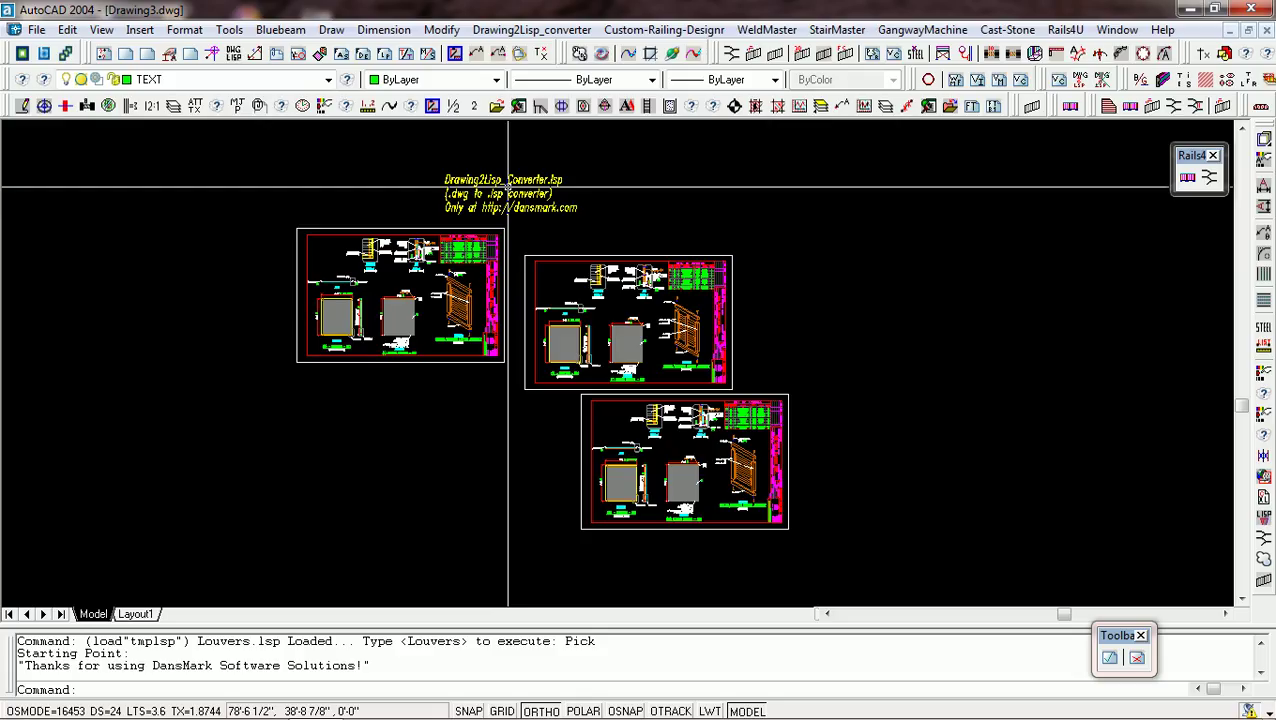
scroll(360, 310, "up", 2)
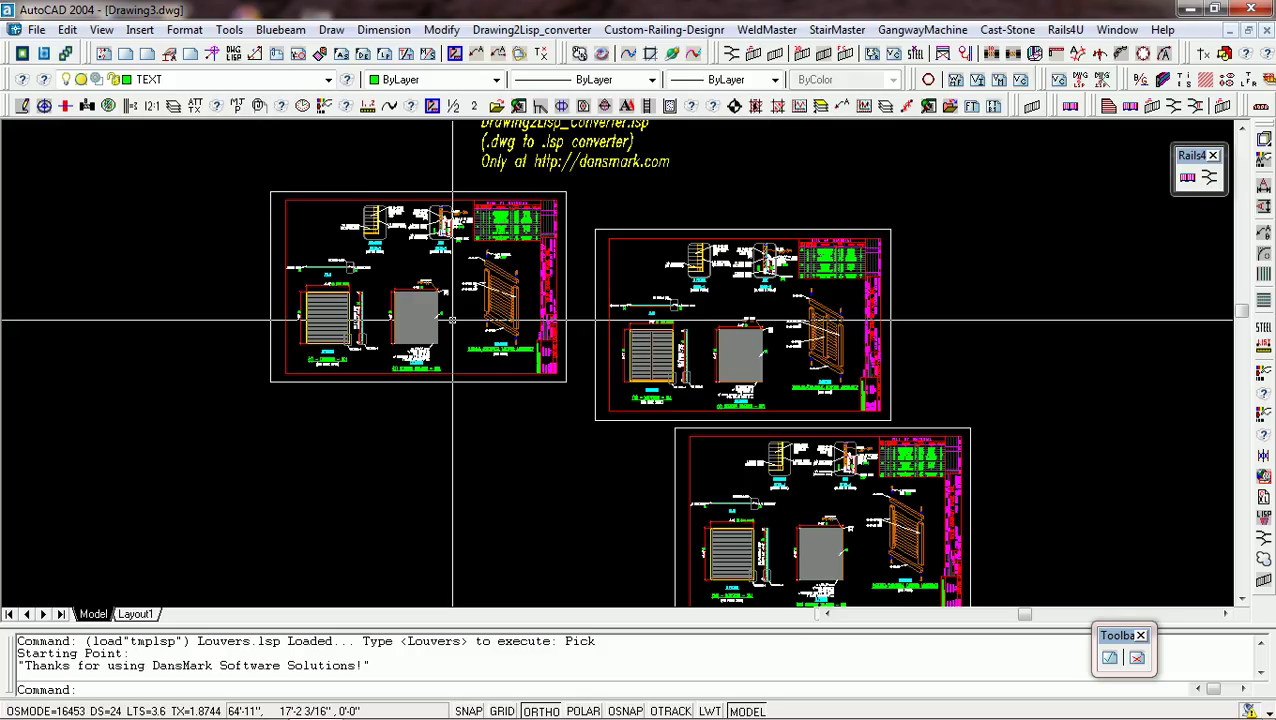
scroll(460, 320, "down", 2)
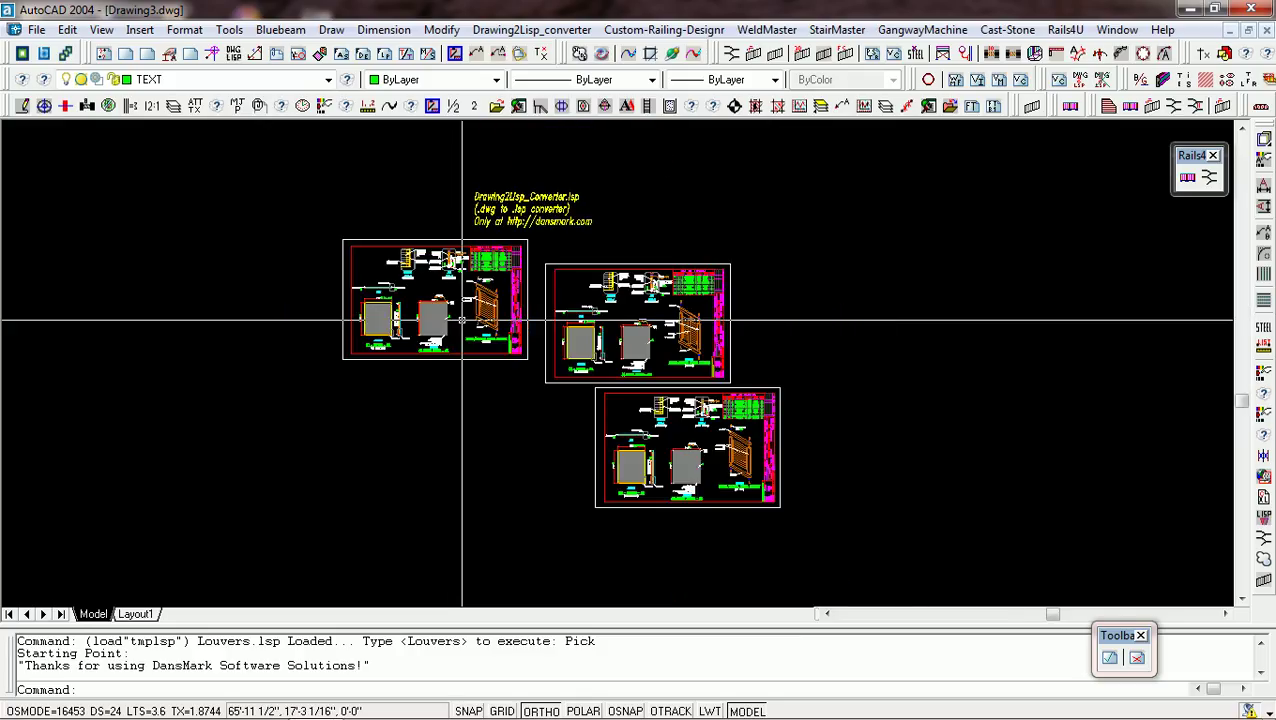